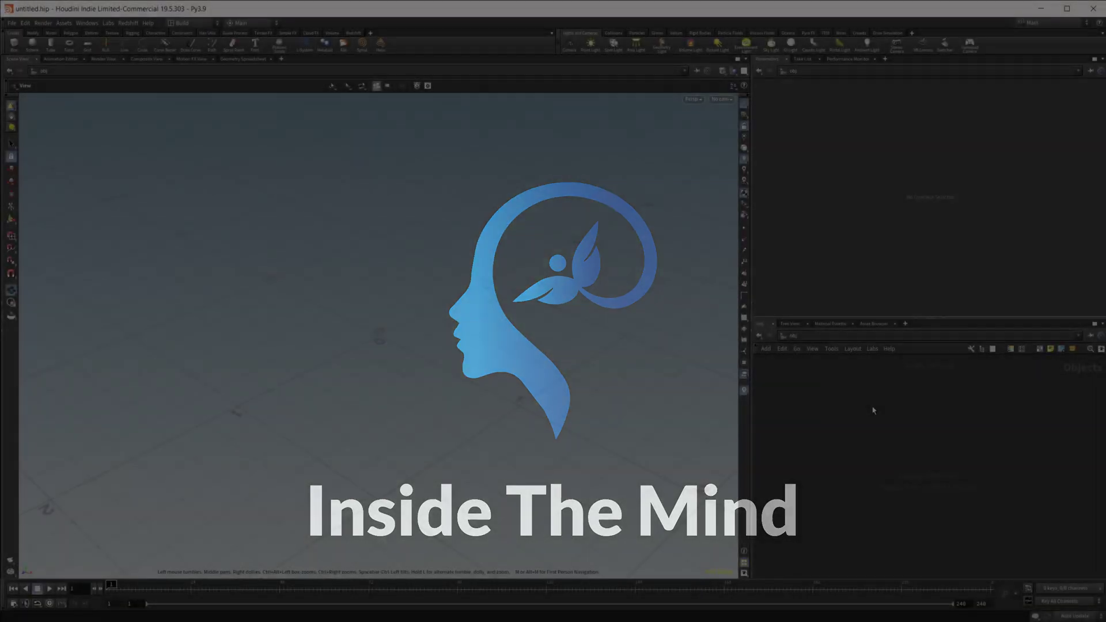
Step: Create a Geometry object in the empty object network and go inside it
type("geo")
key("Return")
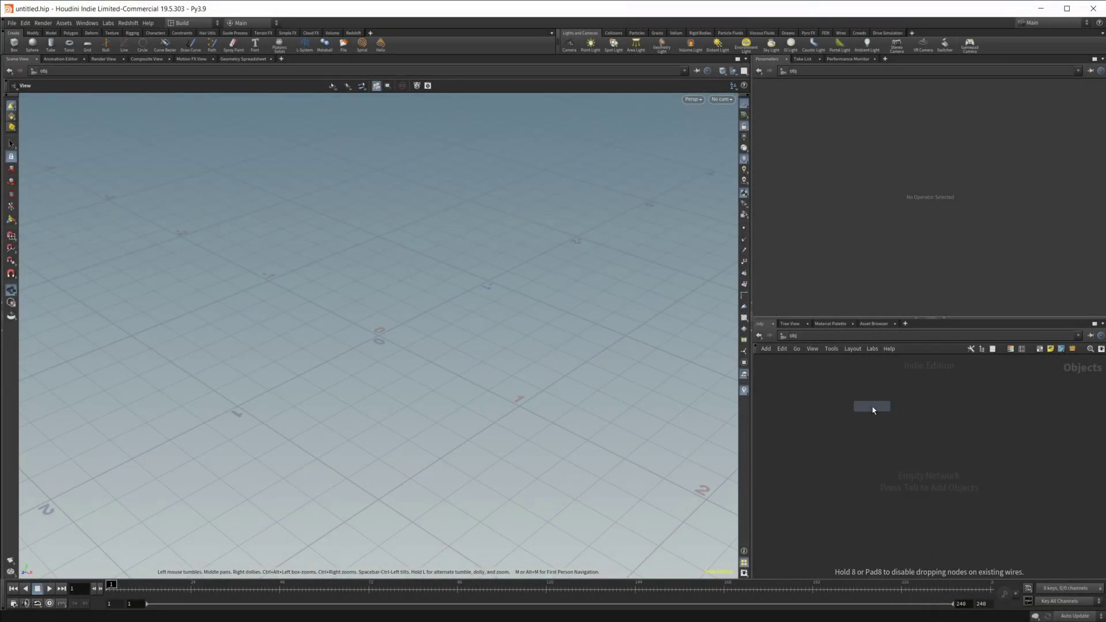
left_click(873, 410)
double_click(873, 411)
key("Tab")
type("sphe")
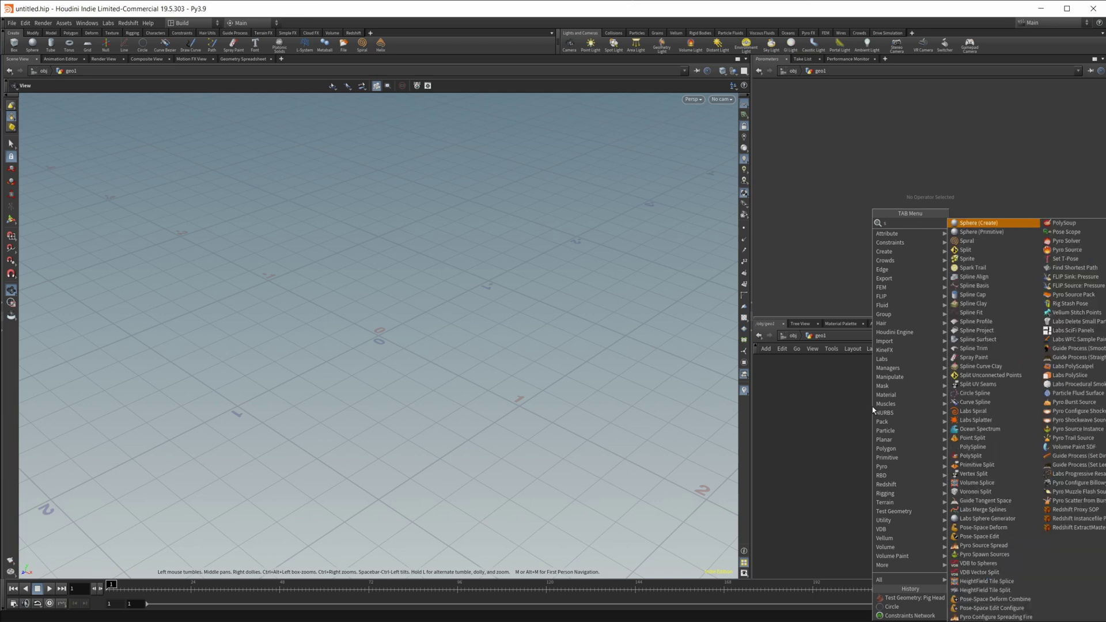
key("Return")
left_click(874, 410)
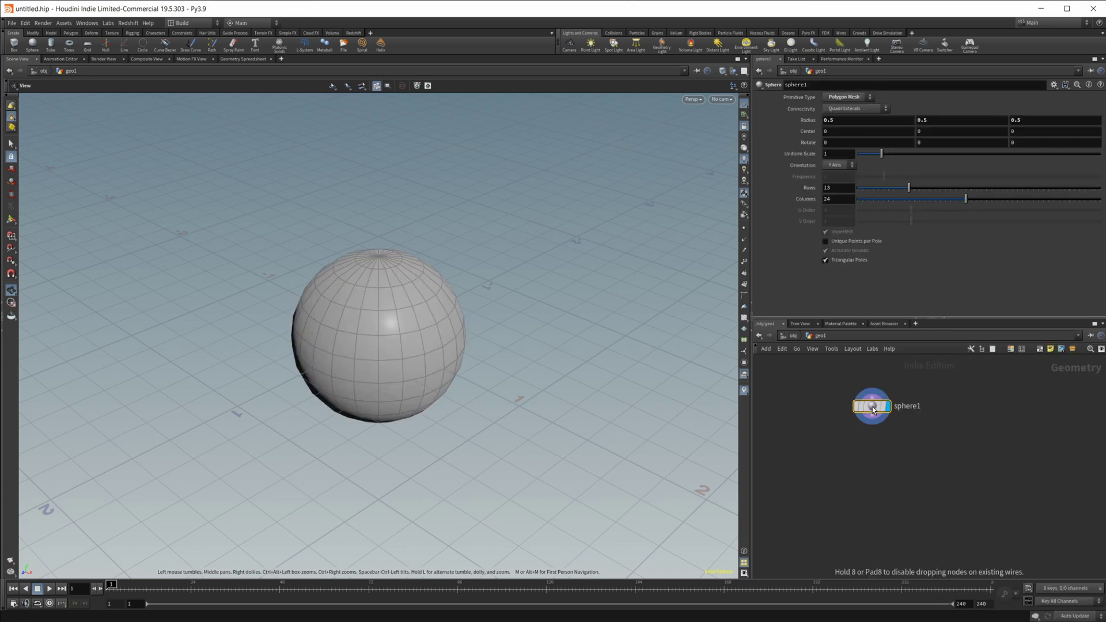
left_click_drag(823, 365, 922, 456)
key("Delete")
Step: Add a Pig Head test geometry node inside geo1
key("Tab")
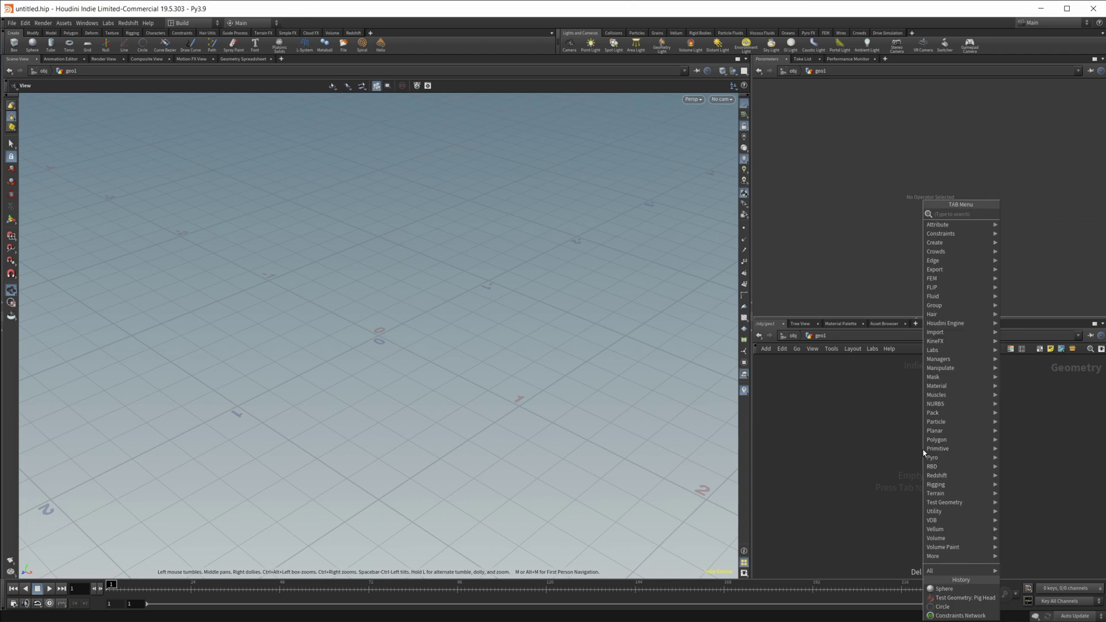
type("pigh")
key("Return")
left_click(902, 455)
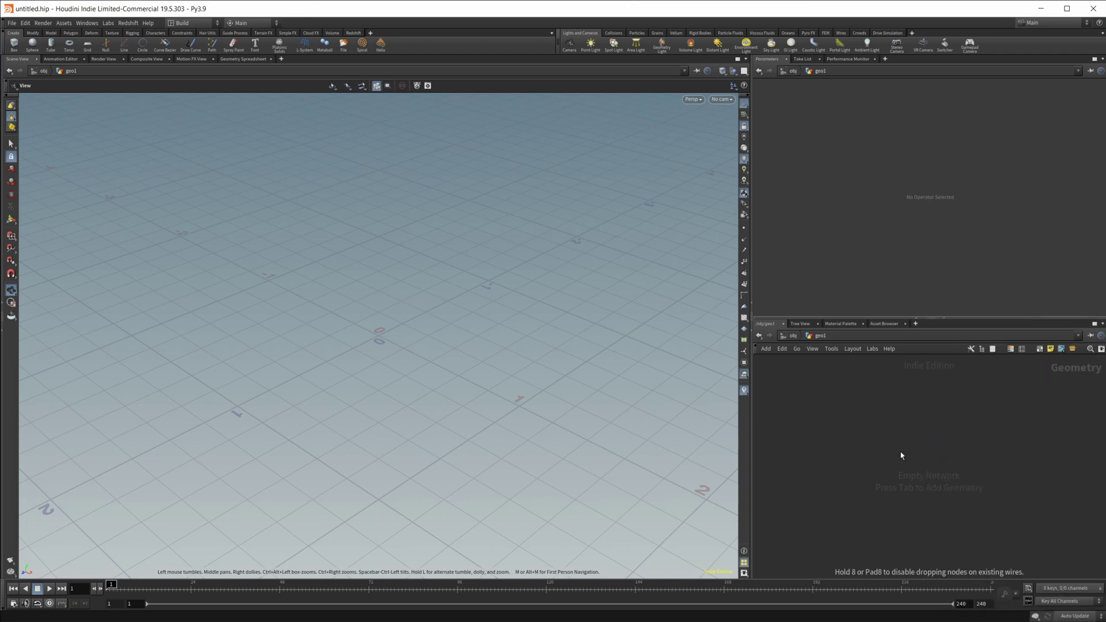
left_click(902, 456)
Step: Create a camera from a pulled-back view of the pig head and arrange its node beside geo1
right_click_drag(409, 388, 387, 453)
left_click_drag(326, 439, 373, 439)
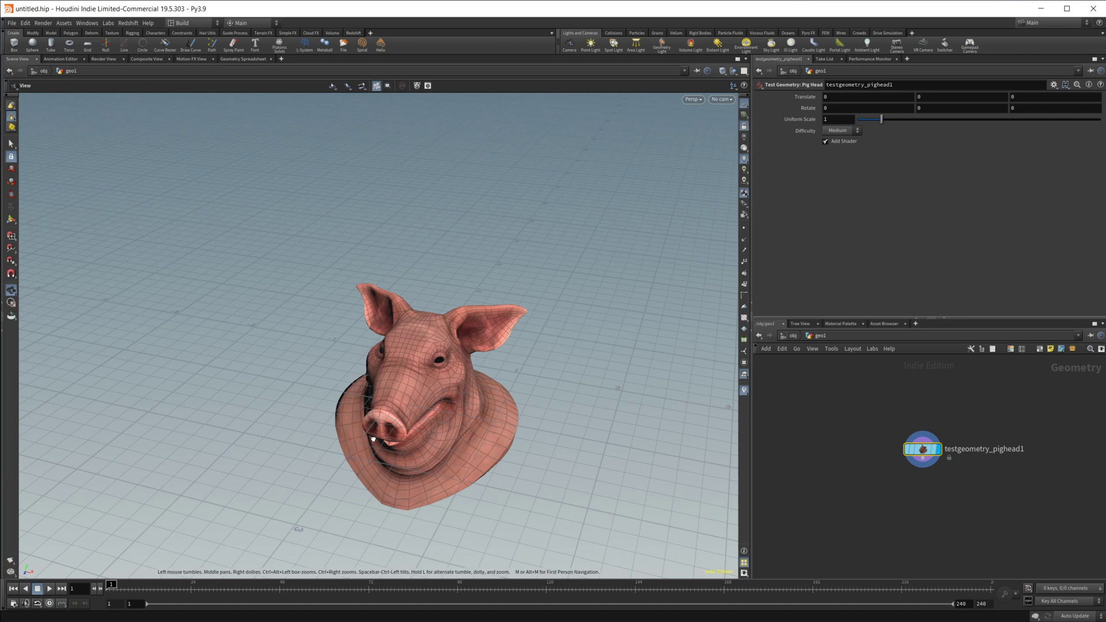
right_click_drag(357, 432, 328, 474)
middle_click_drag(393, 419, 435, 334)
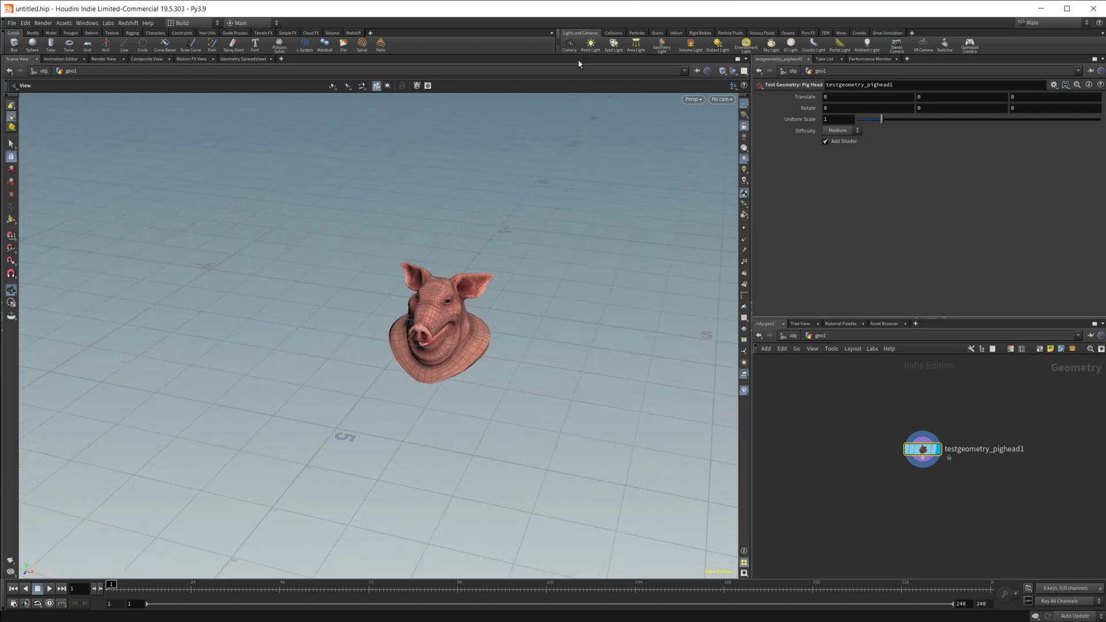
left_click(570, 44, "ctrl")
middle_click_drag(894, 455, 904, 541)
left_click_drag(884, 492, 920, 461)
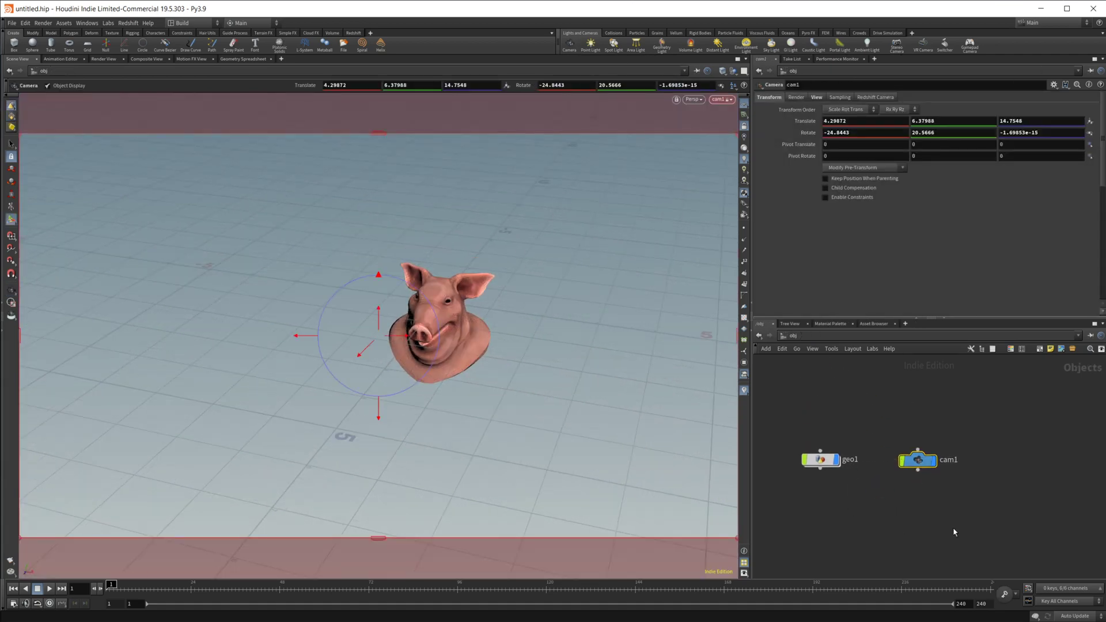
Step: Add a Constraints Network inside the cam1 object
double_click(928, 462)
key("Tab")
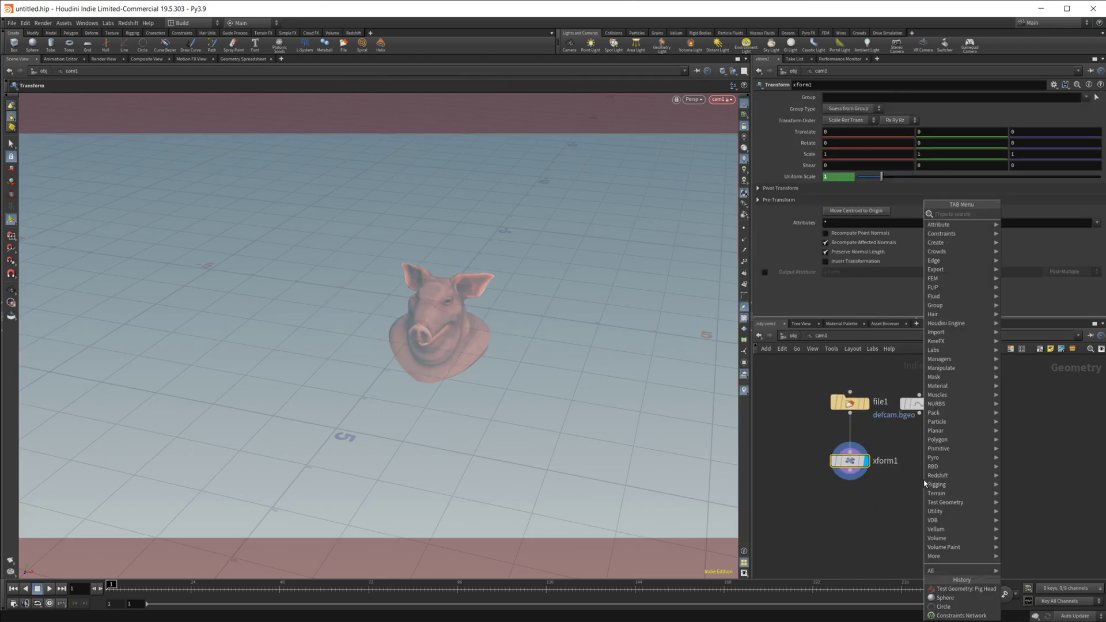
type("const")
key("Return")
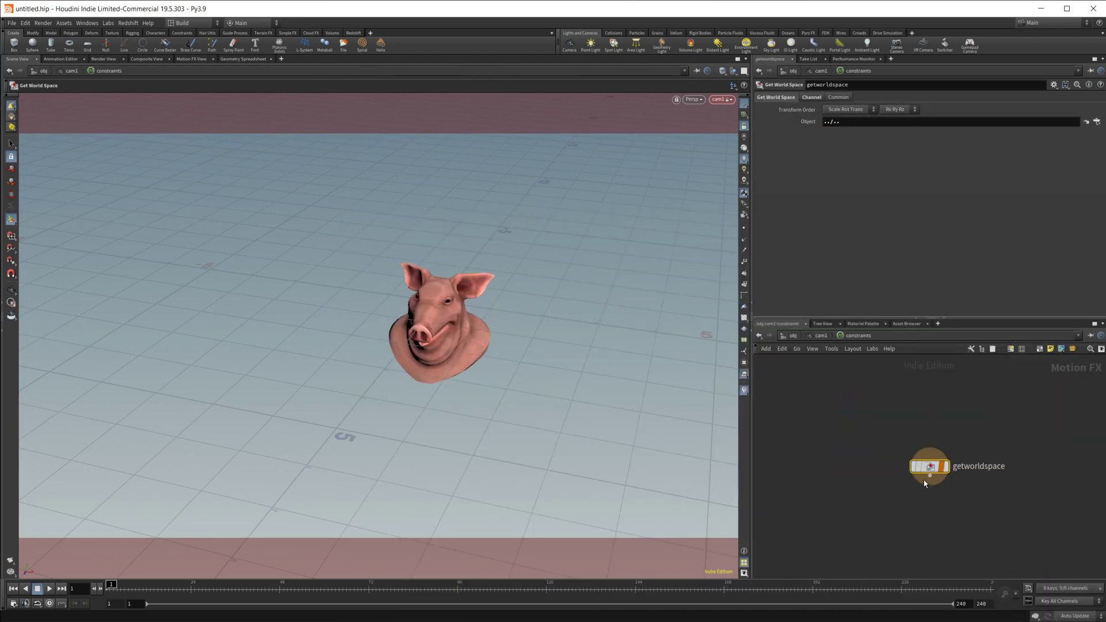
middle_click_drag(947, 521, 880, 445)
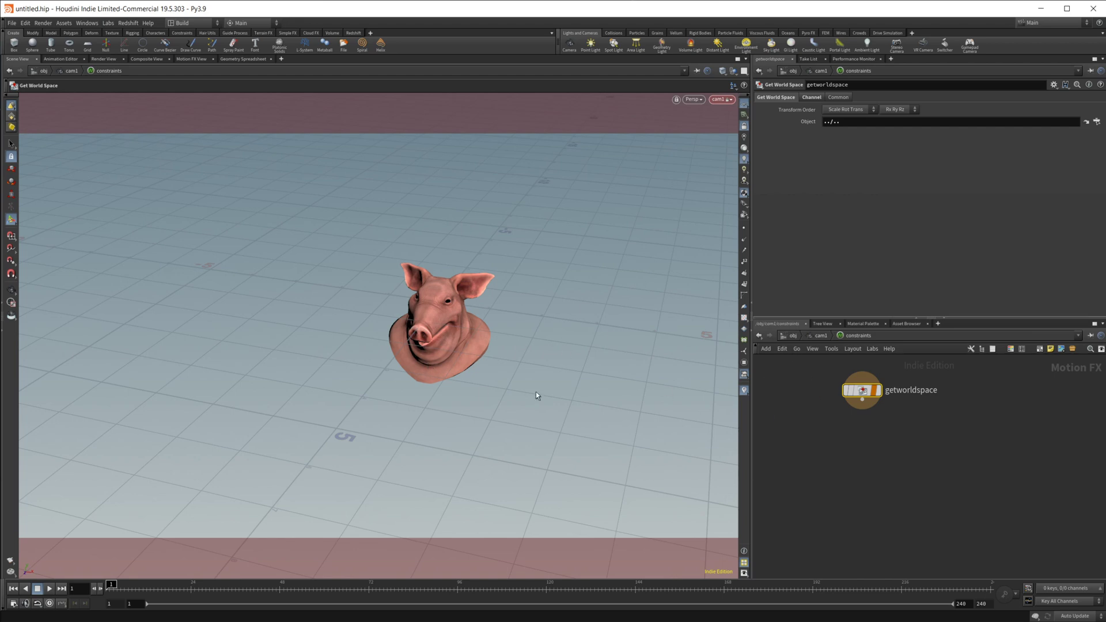
Step: Add a Null at object level, name it Camera_Target, and line it up beside cam1
left_click(790, 336)
key("Tab")
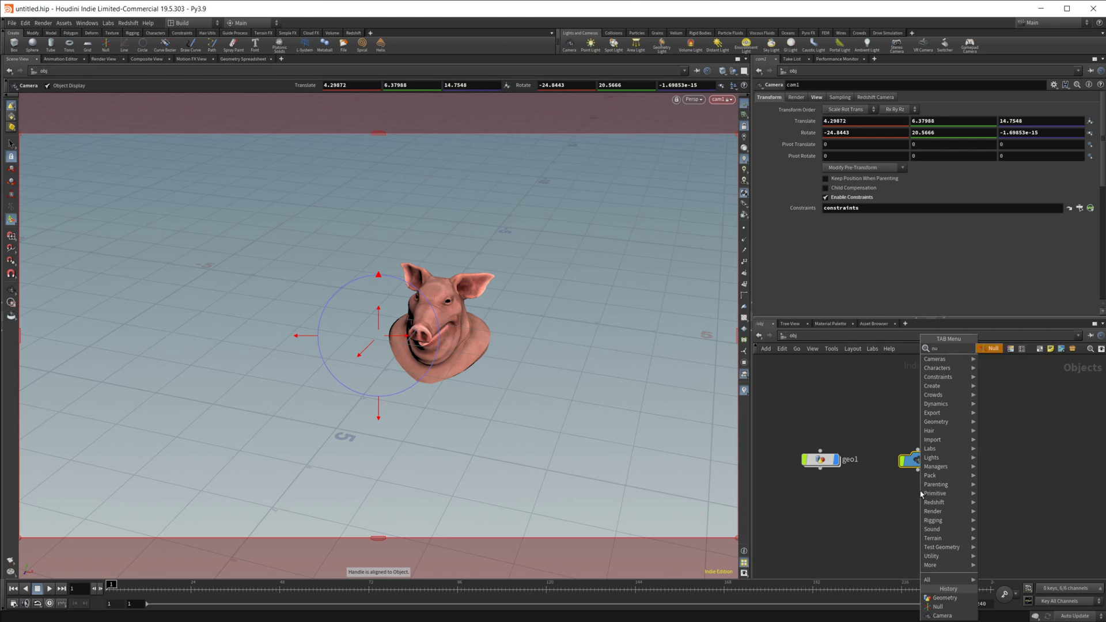
type("null")
key("Return")
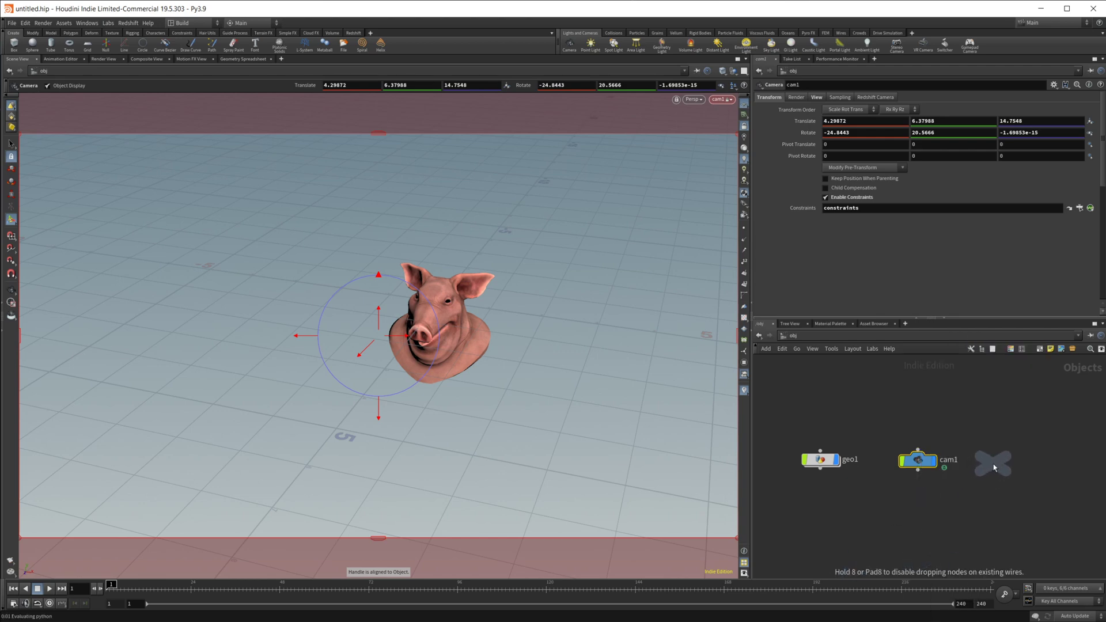
left_click(993, 464)
double_click(1020, 464)
type("Cam")
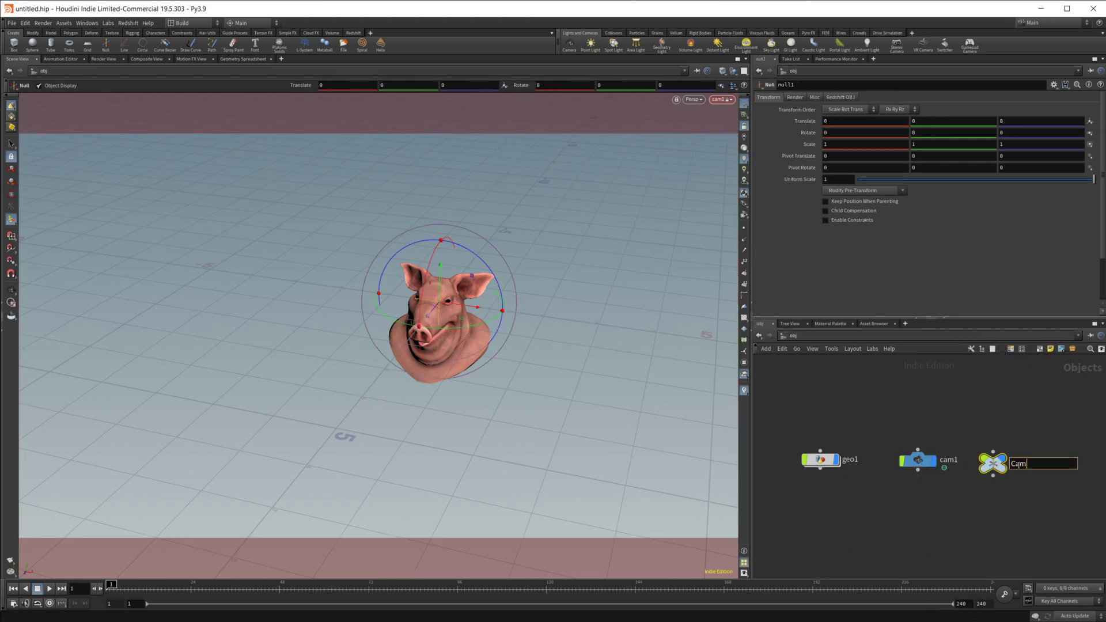
type("era_Target")
key("Return")
left_click_drag(997, 463, 1005, 459)
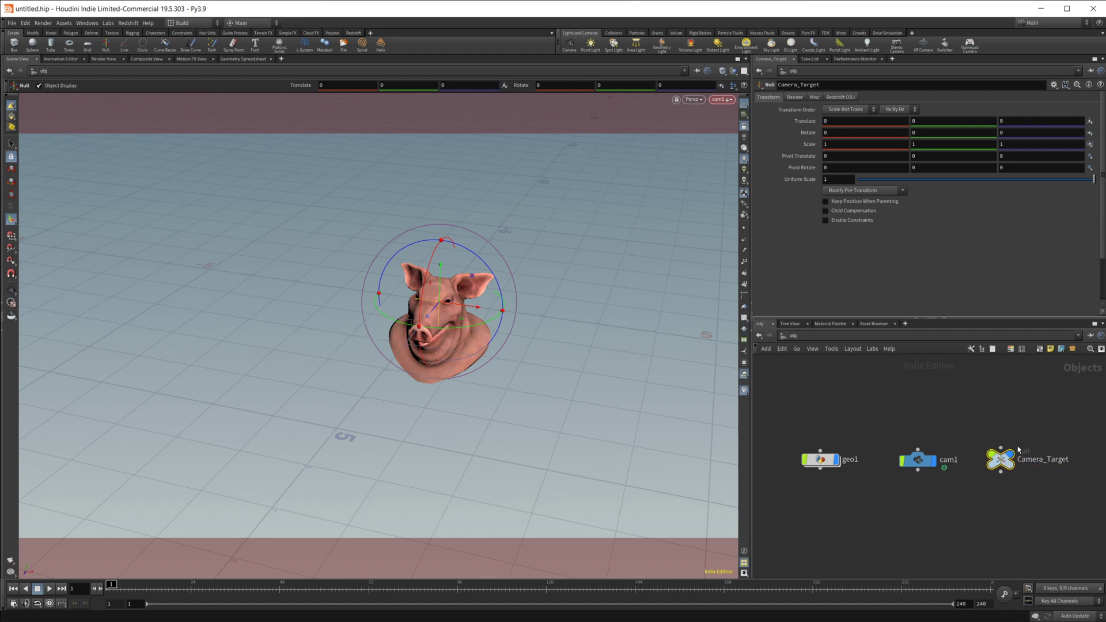
Step: Add a Look At constraint in cam1's constraints network and connect getworldspace to its first input
double_click(925, 460)
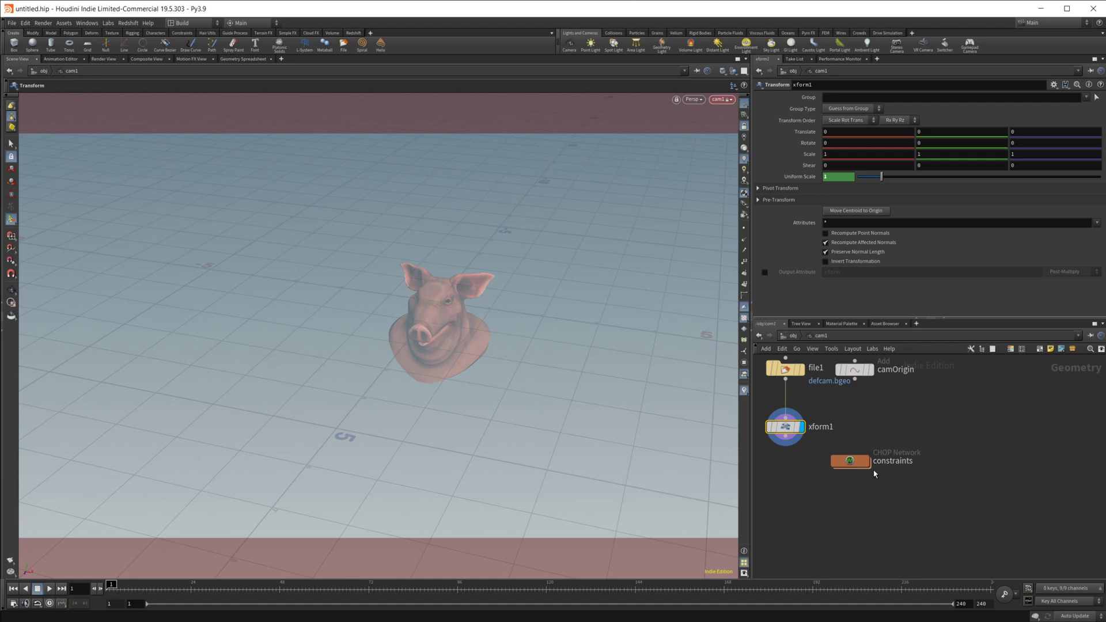
double_click(853, 462)
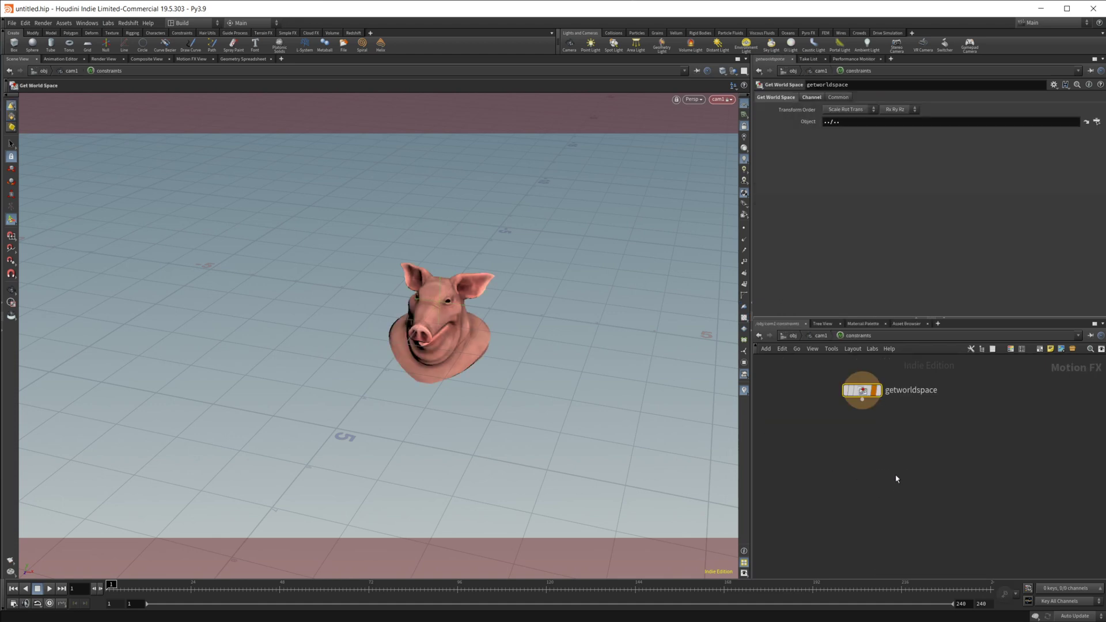
key("Tab")
type("loo")
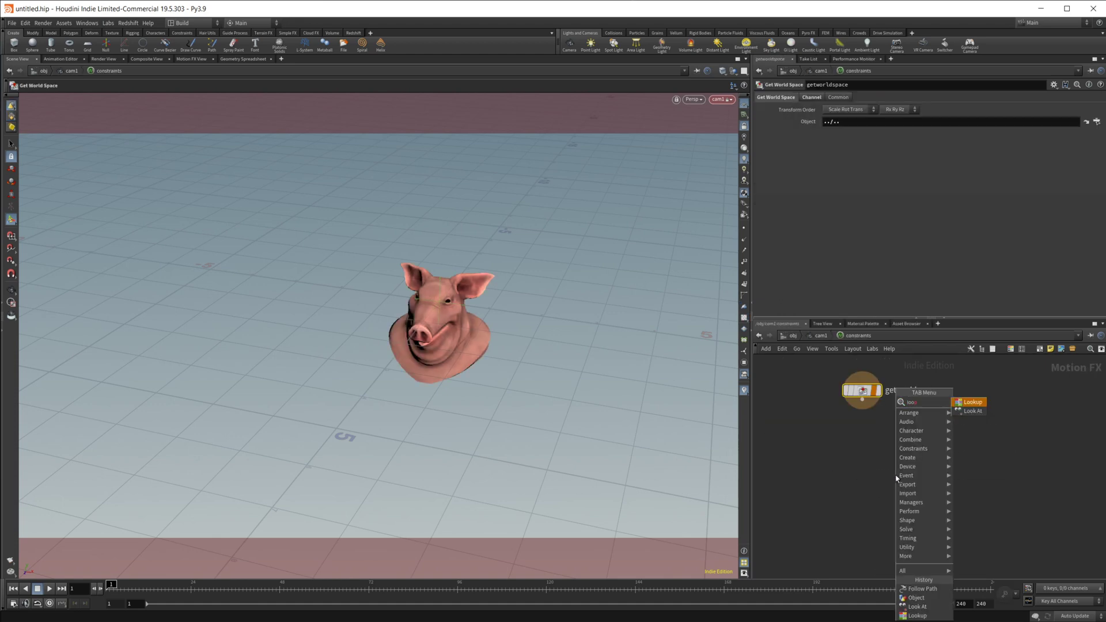
key("Down")
key("Return")
left_click(896, 476)
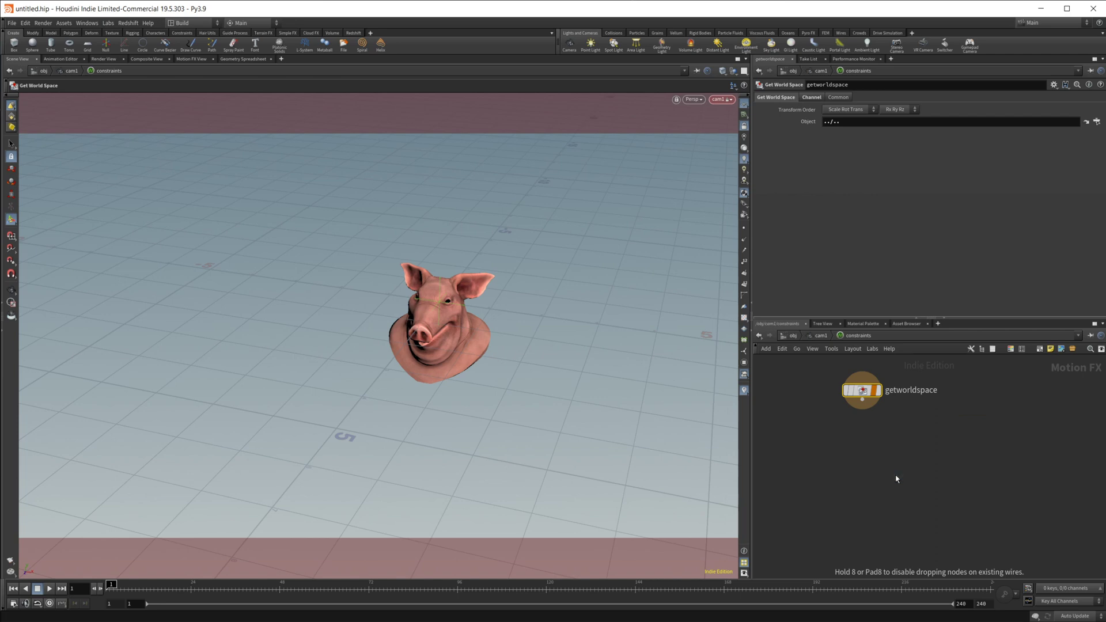
left_click_drag(863, 403, 893, 467)
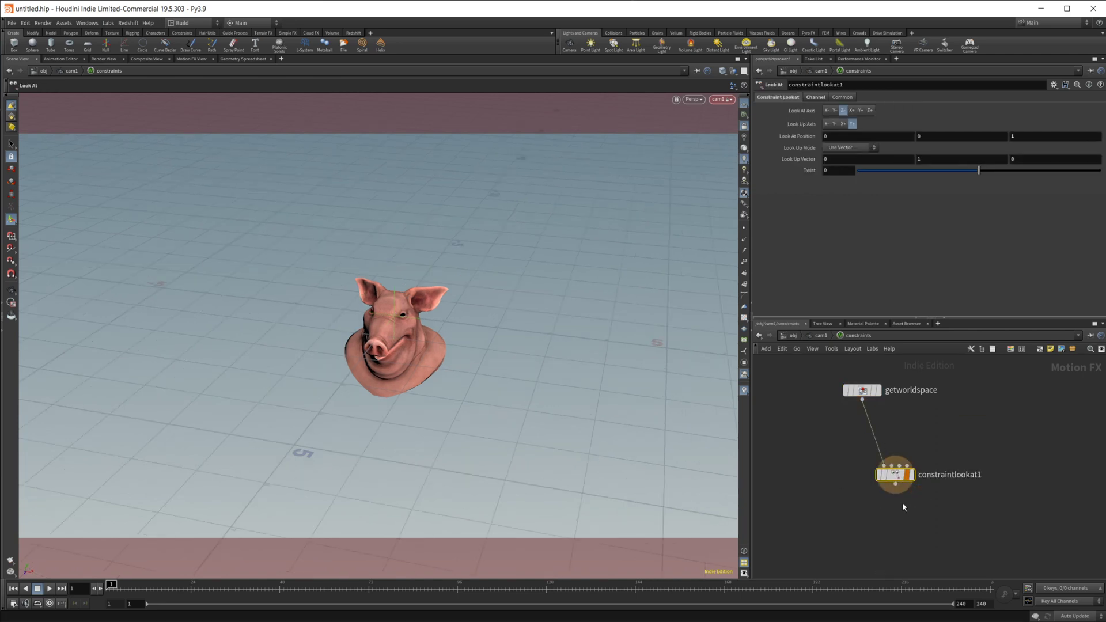
middle_click_drag(956, 428, 932, 428)
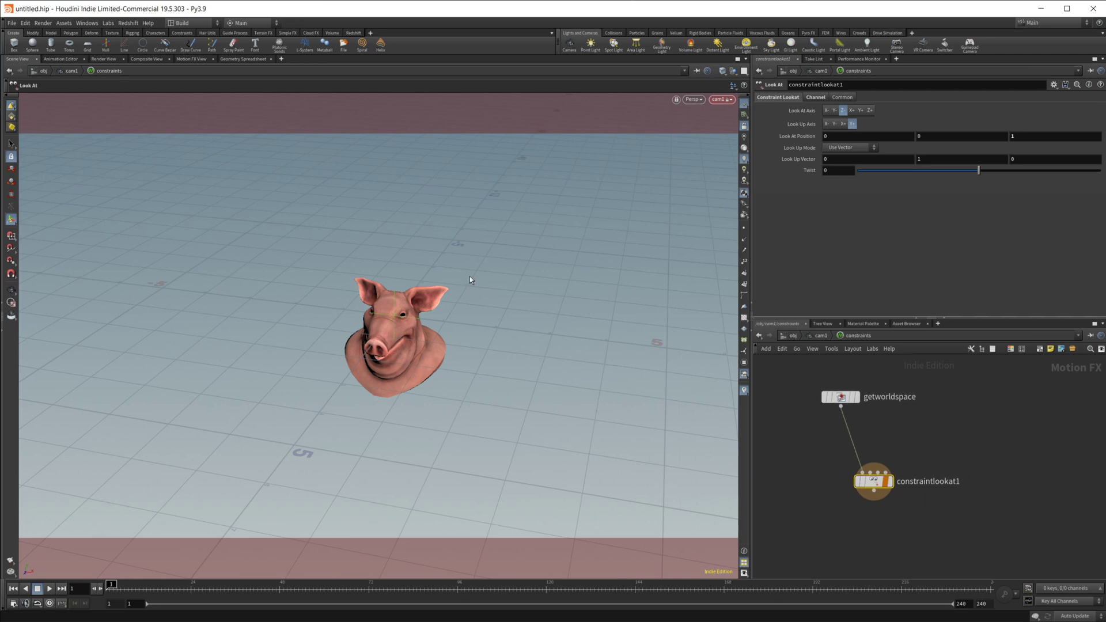
Step: Add an Object constraint node to the constraints network and place it beside getworldspace
key("Tab")
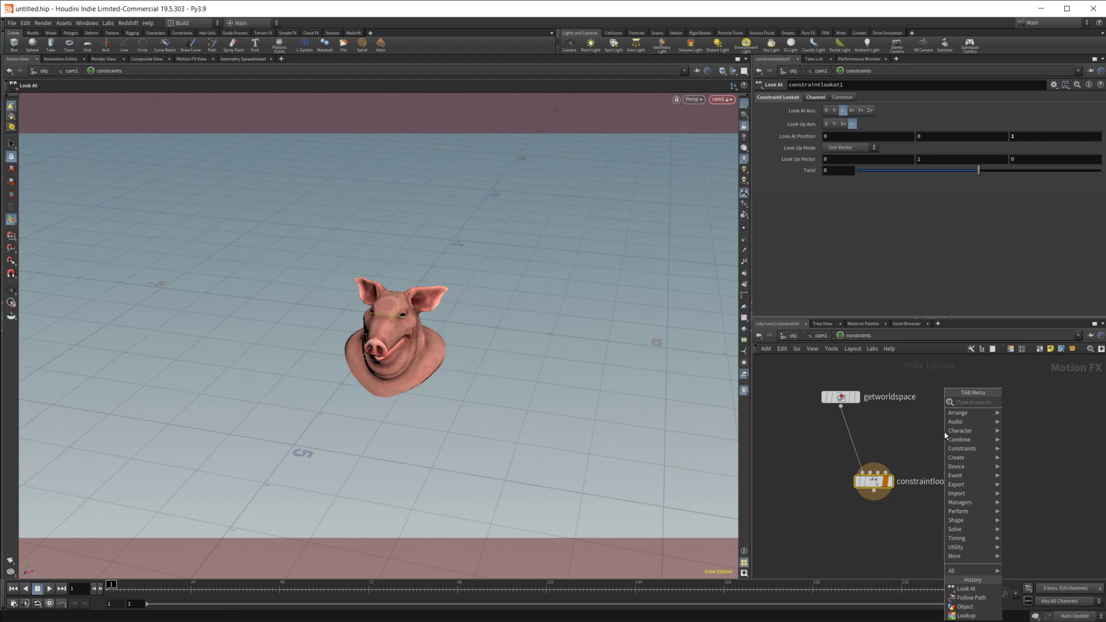
type("obj")
key("Return")
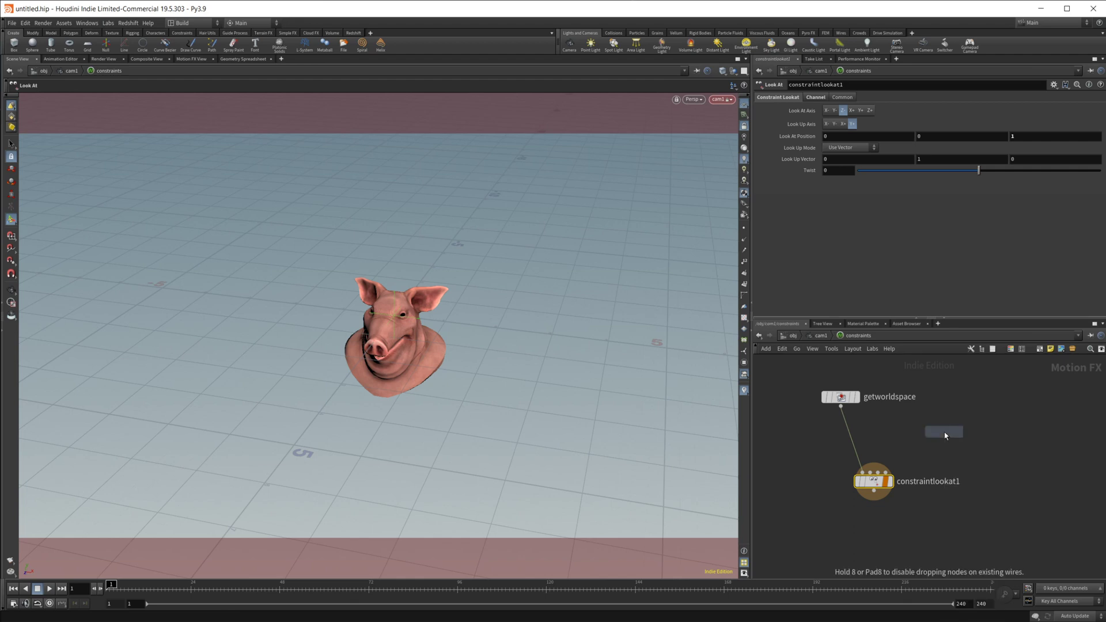
left_click(944, 435)
left_click_drag(944, 438, 943, 410)
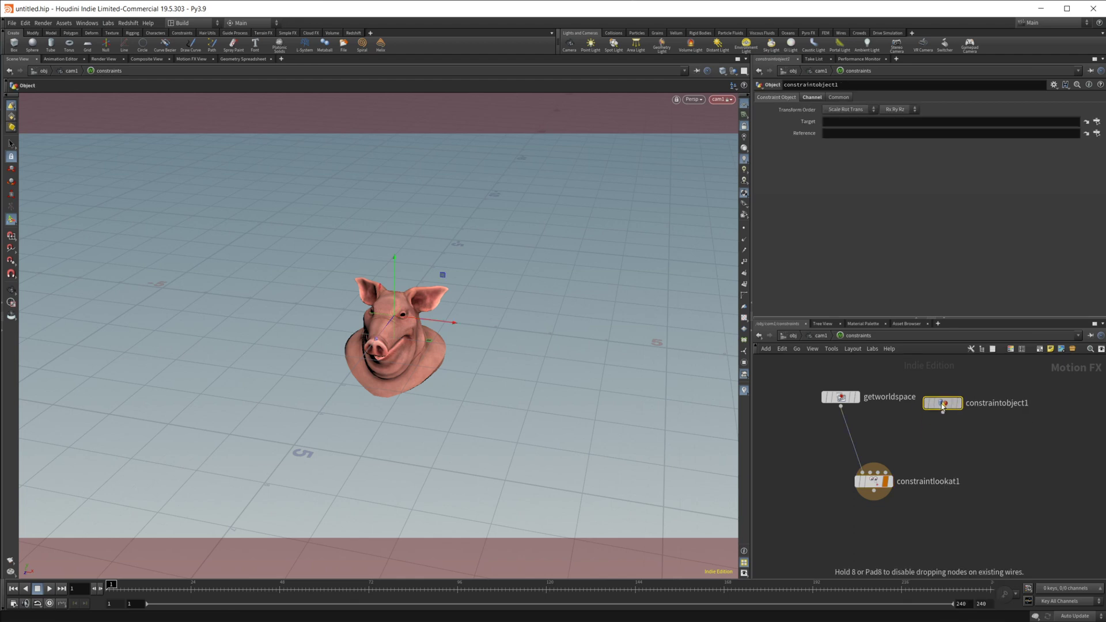
Step: Set the Object constraint's target to /obj/Camera_Target and connect it to the second input of constraintlookat1
left_click(1097, 121)
left_click(1086, 78)
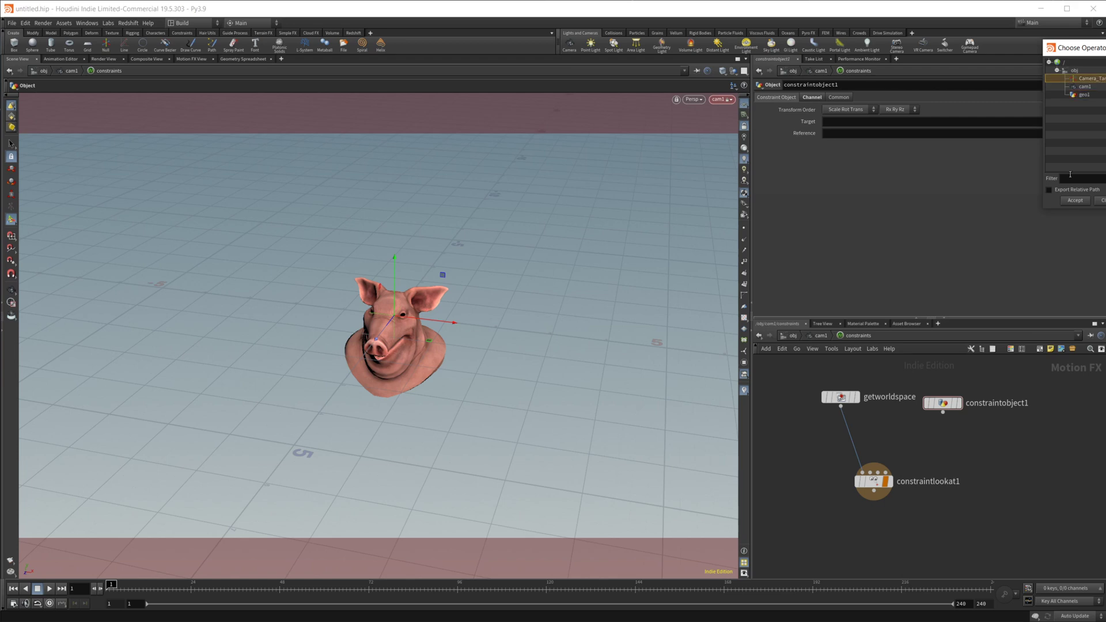
left_click(1075, 201)
left_click_drag(943, 412, 870, 467)
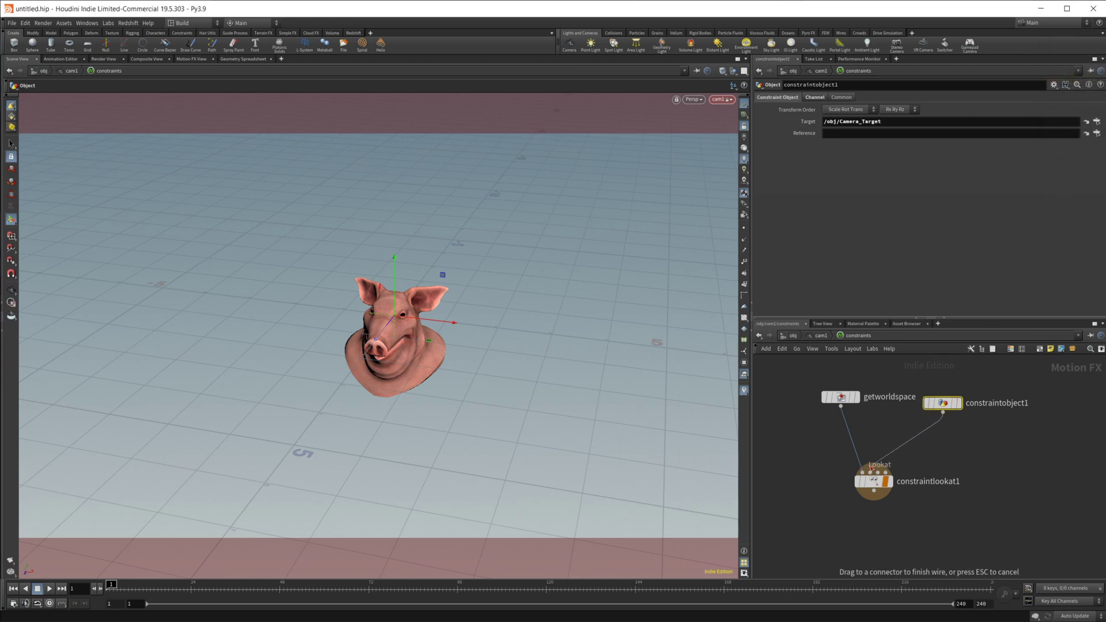
Step: Test the look-at constraint by moving the Camera_Target null at object level, and undo the moves
left_click(793, 336)
left_click(1000, 460)
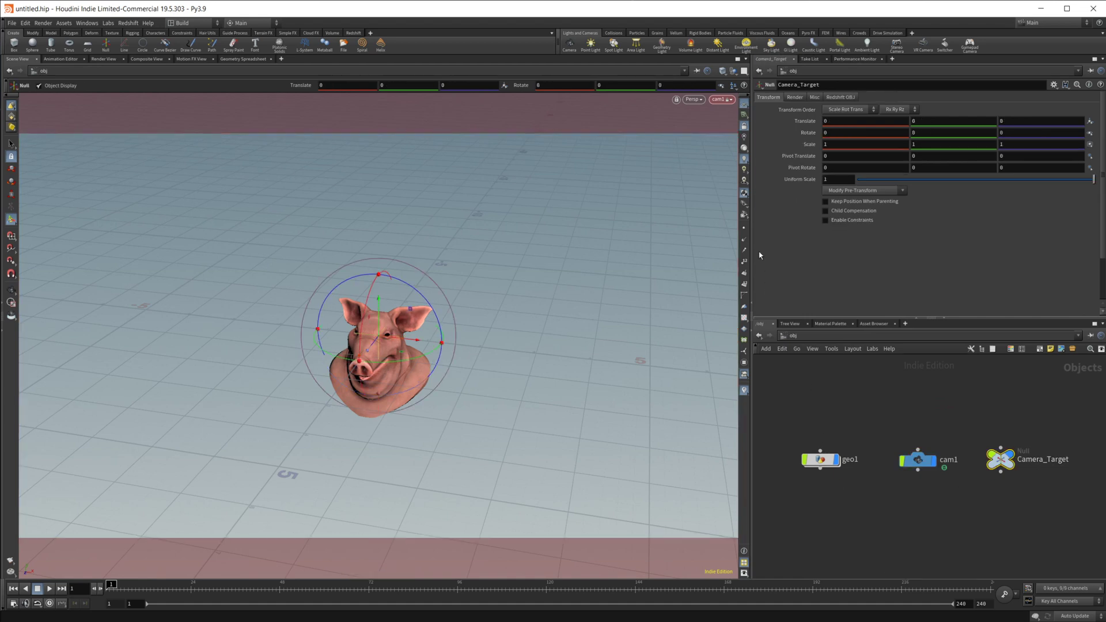
left_click_drag(383, 315, 421, 295)
left_click_drag(417, 341, 638, 360)
key("ctrl+z")
key("r")
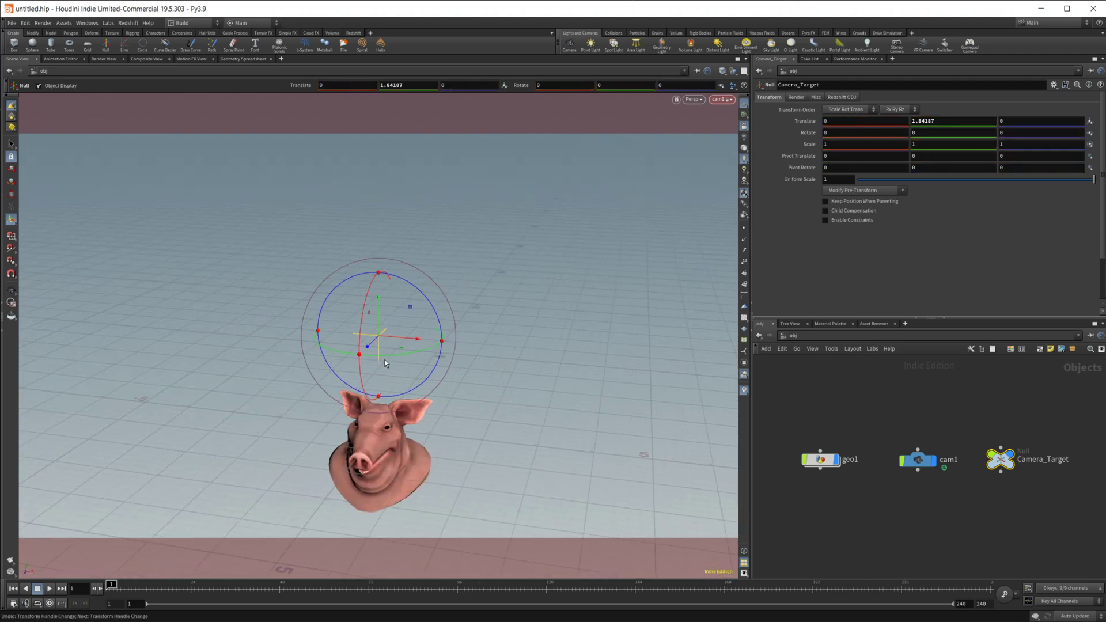
key("ctrl+z")
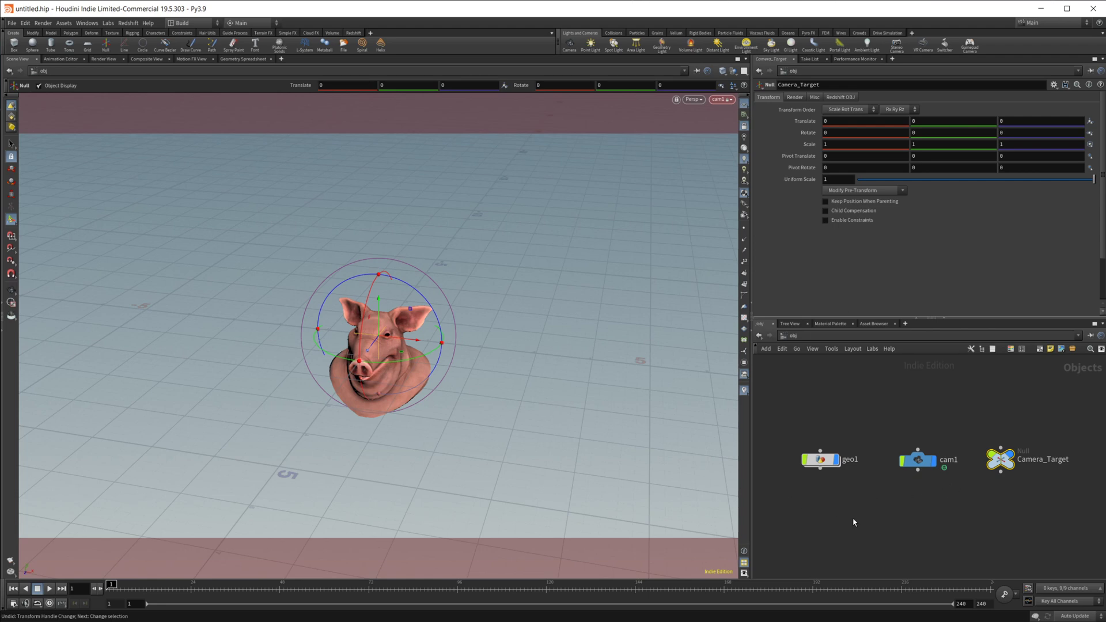
Step: Add a new Geometry object below geo1 at object level and name it camera_path
middle_click_drag(762, 519, 787, 459)
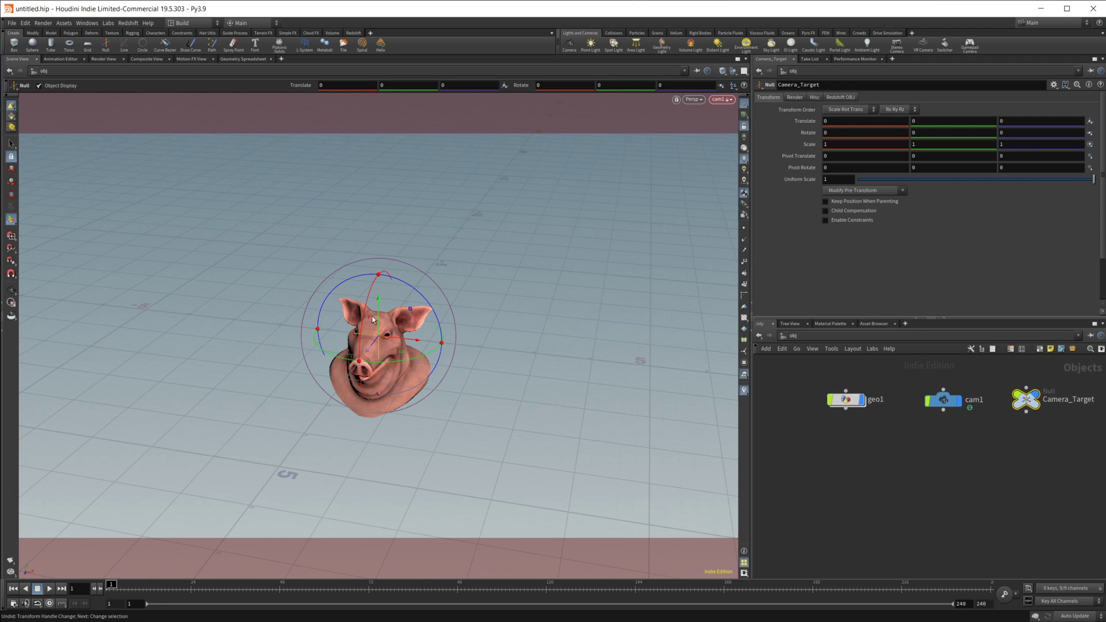
key("Tab")
type("ge")
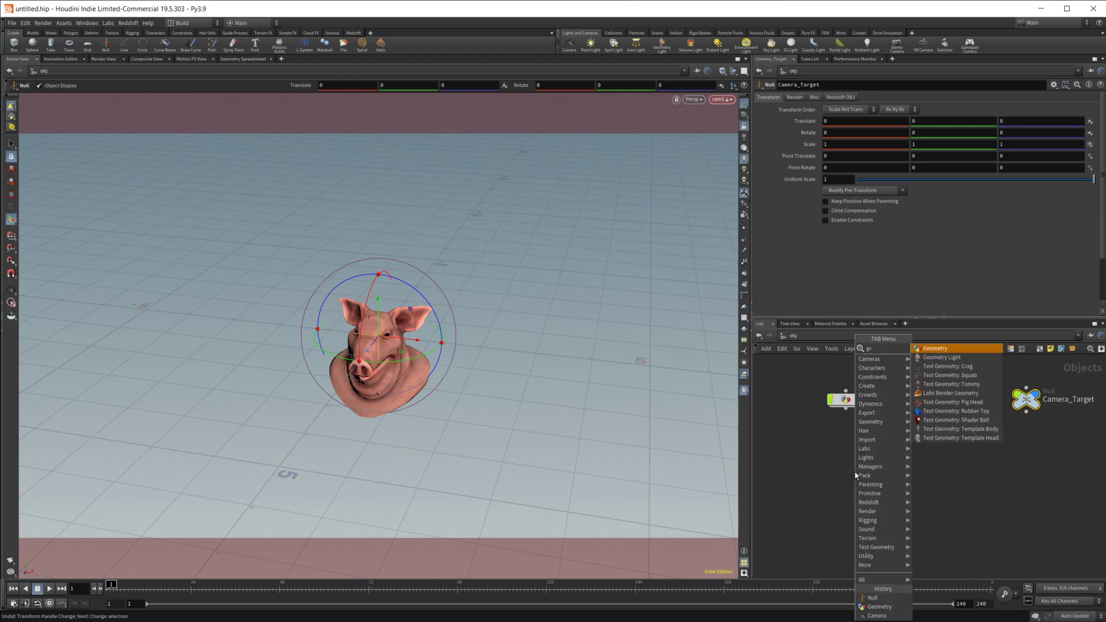
key("Return")
left_click(855, 472)
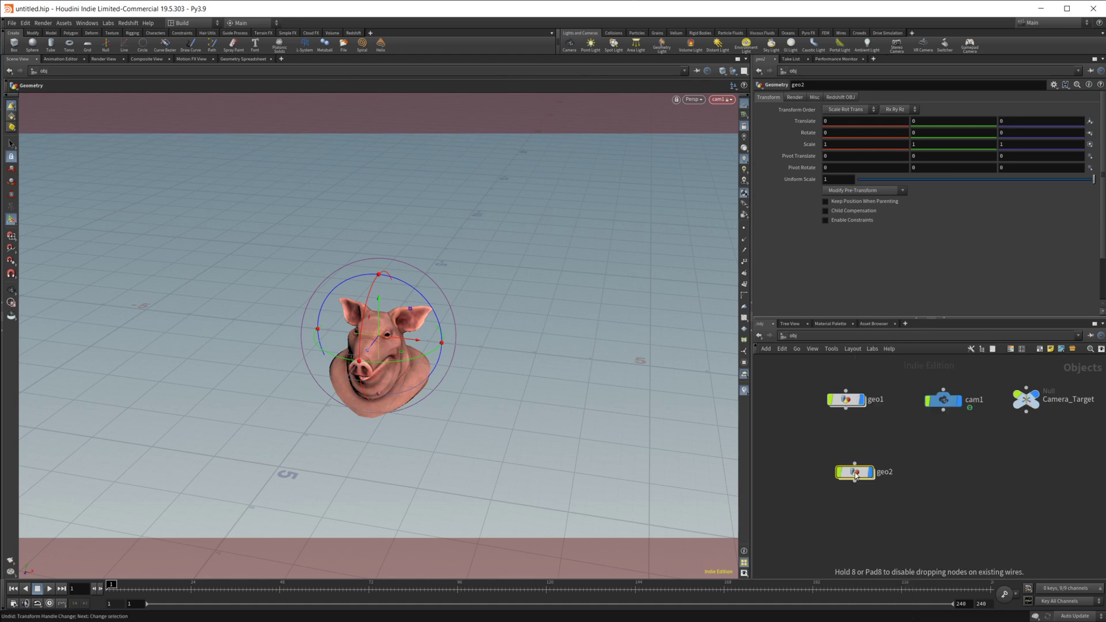
double_click(886, 473)
type("camera_path")
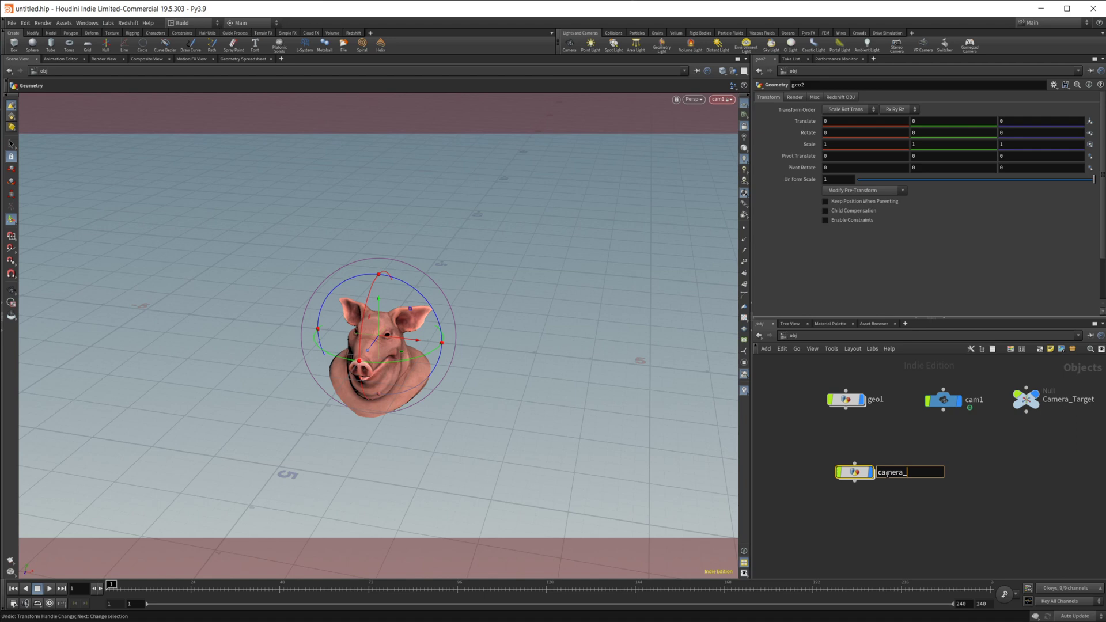
key("Return")
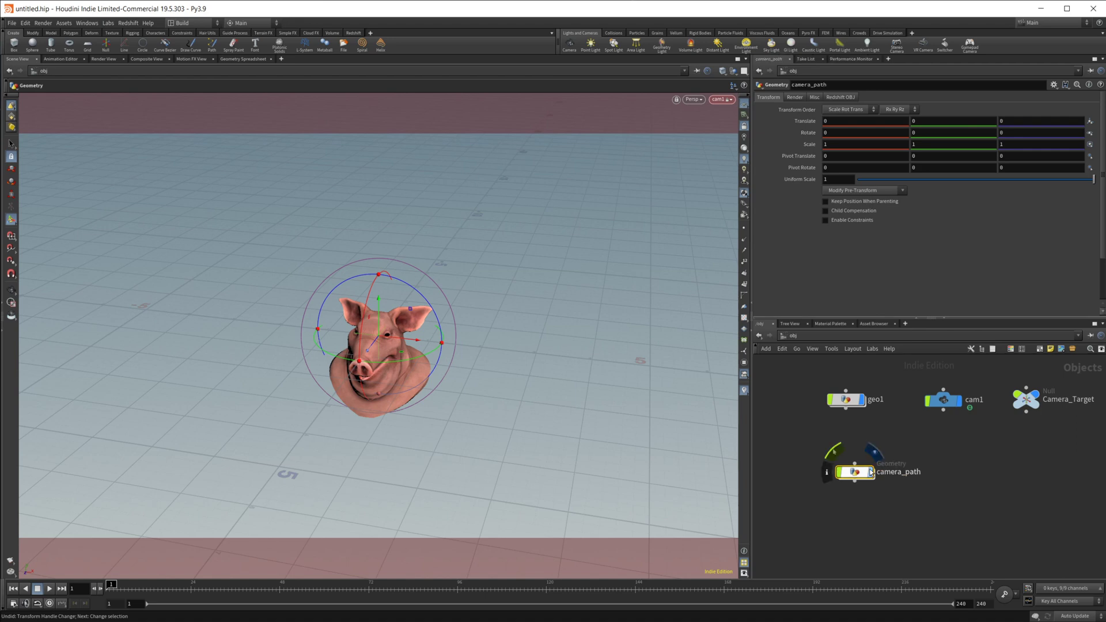
Step: Add a Circle node inside the camera_path object and rotate it 90 degrees around X
double_click(866, 470)
key("Tab")
mouse_move(868, 470)
type("circl")
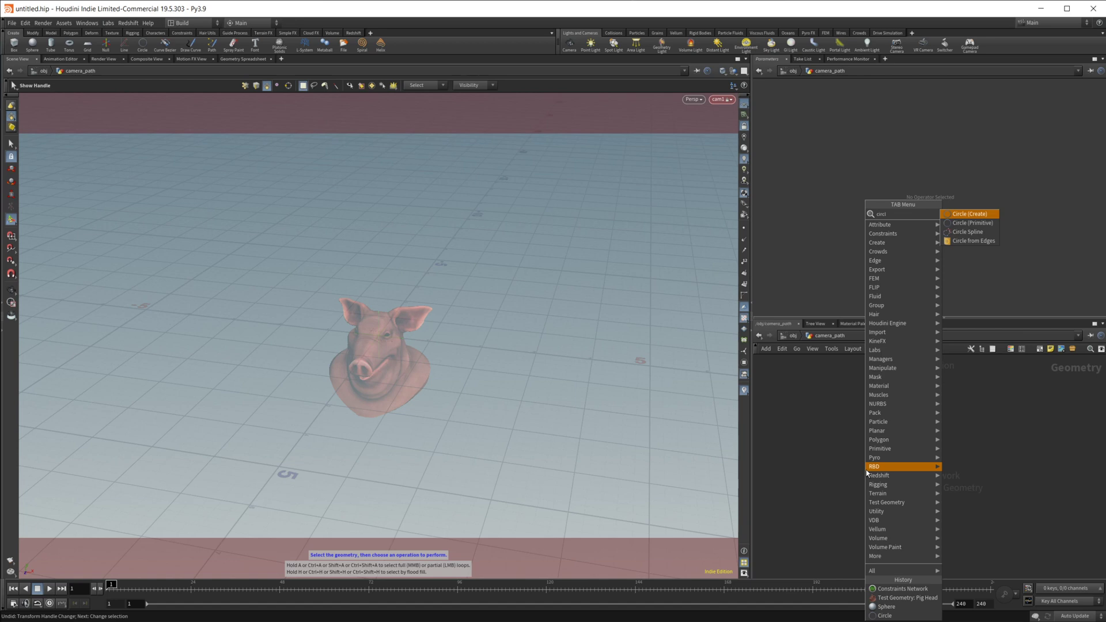
key("Return")
left_click(865, 469)
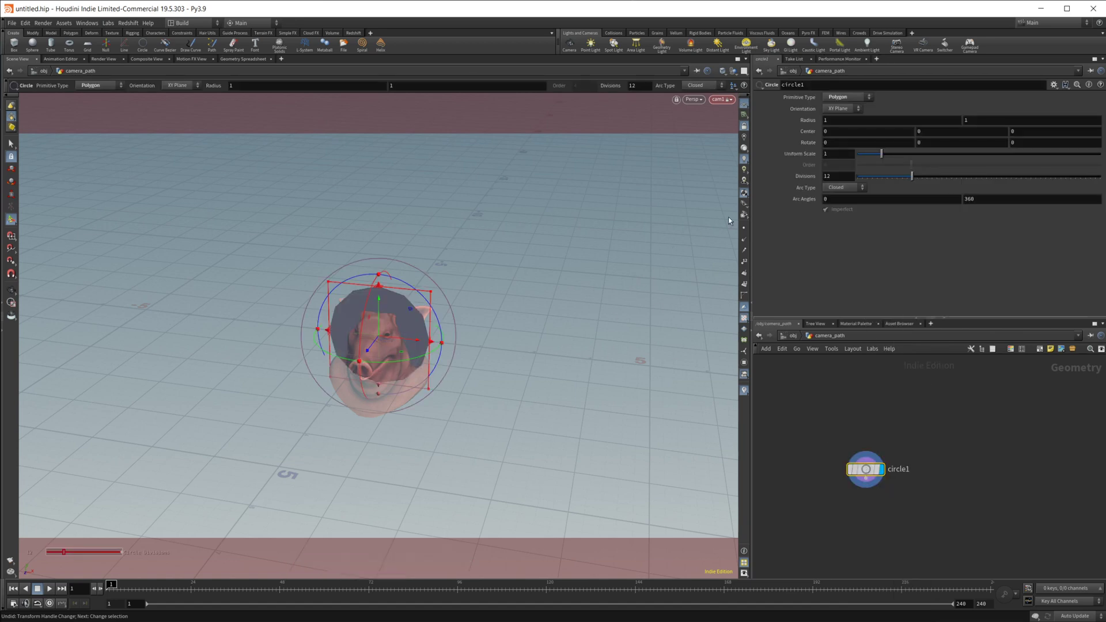
type("90")
key("Return")
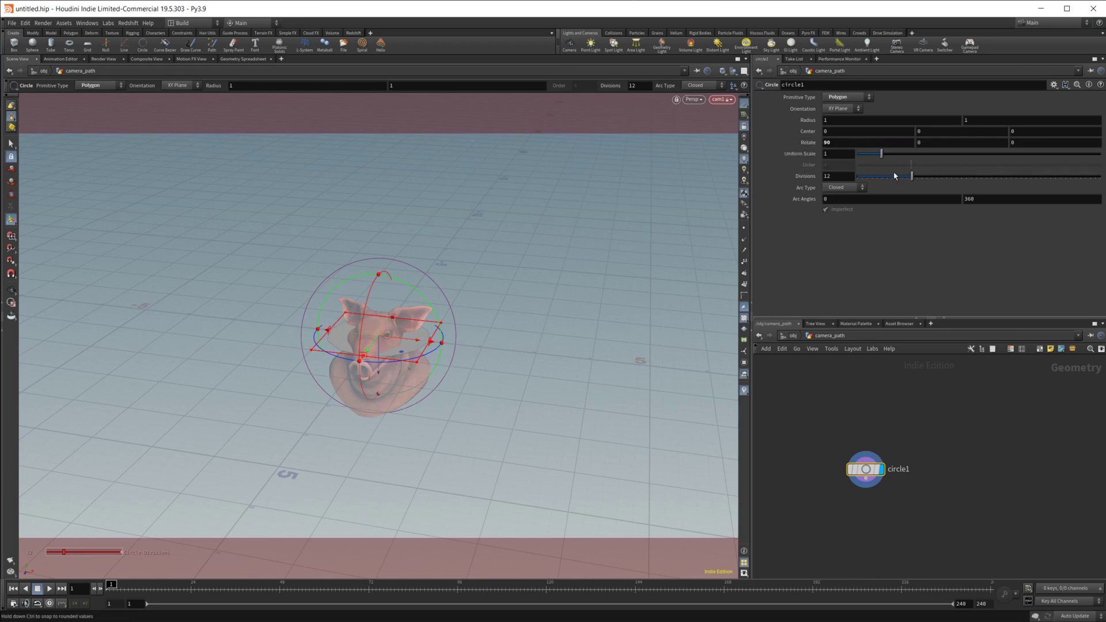
Step: Set the circle's primitive type to Bezier Curve and its arc type to Open Arc
left_click(846, 97)
left_click(852, 133)
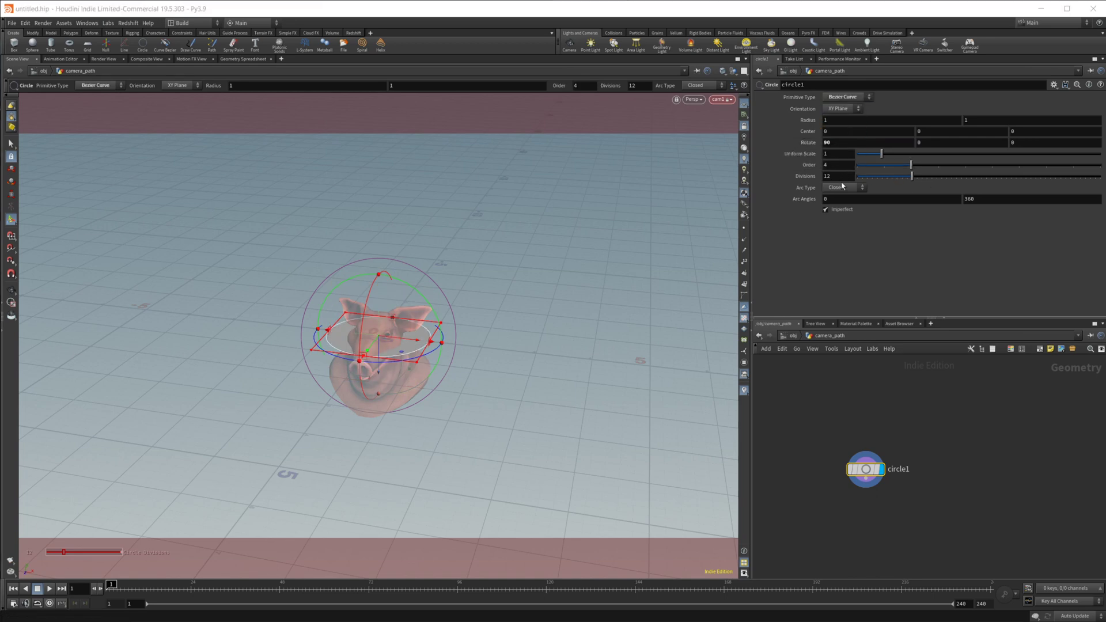
left_click(854, 192)
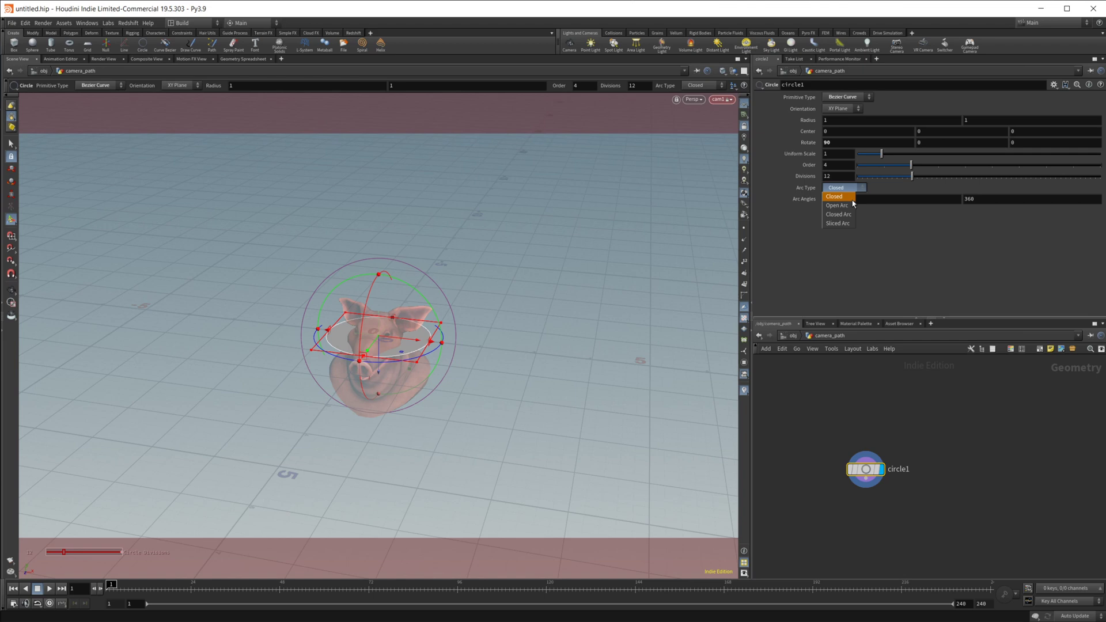
left_click(854, 209)
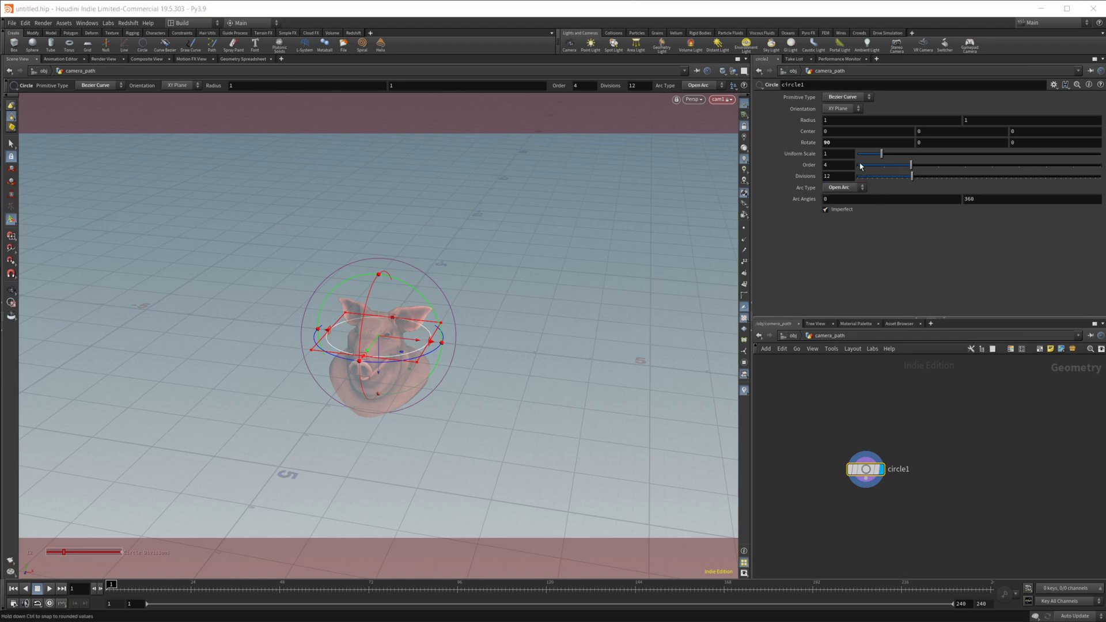
Step: Set the circle's uniform scale to 20 and raise its center to 4.5 in Y
left_click(839, 154)
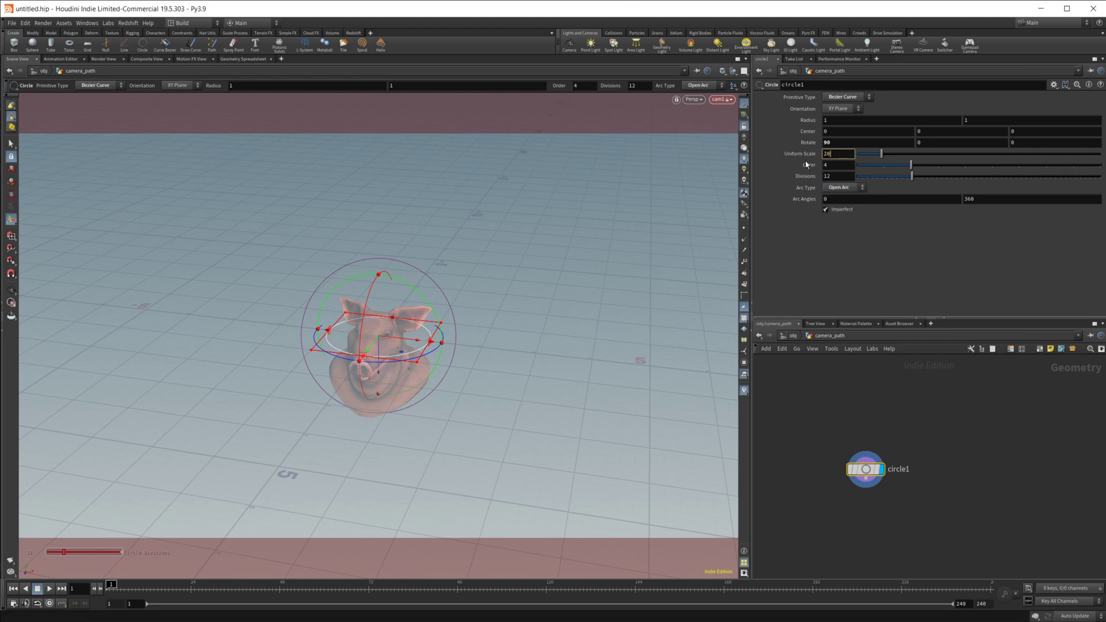
type("20")
key("Return")
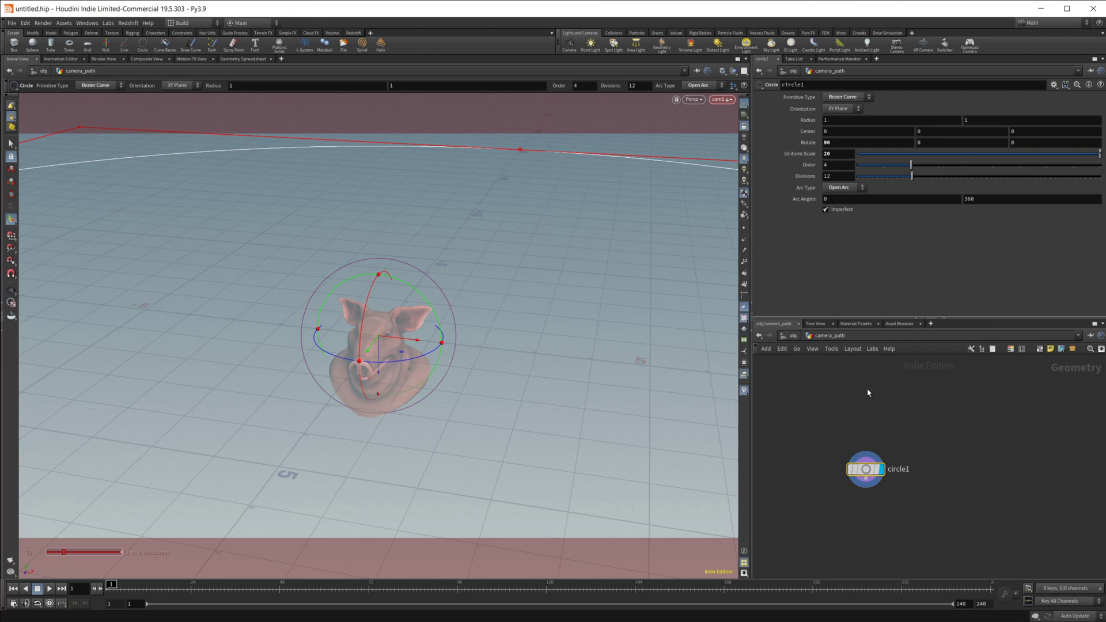
right_click_drag(534, 329, 375, 422, "alt")
left_click_drag(375, 421, 471, 296, "alt")
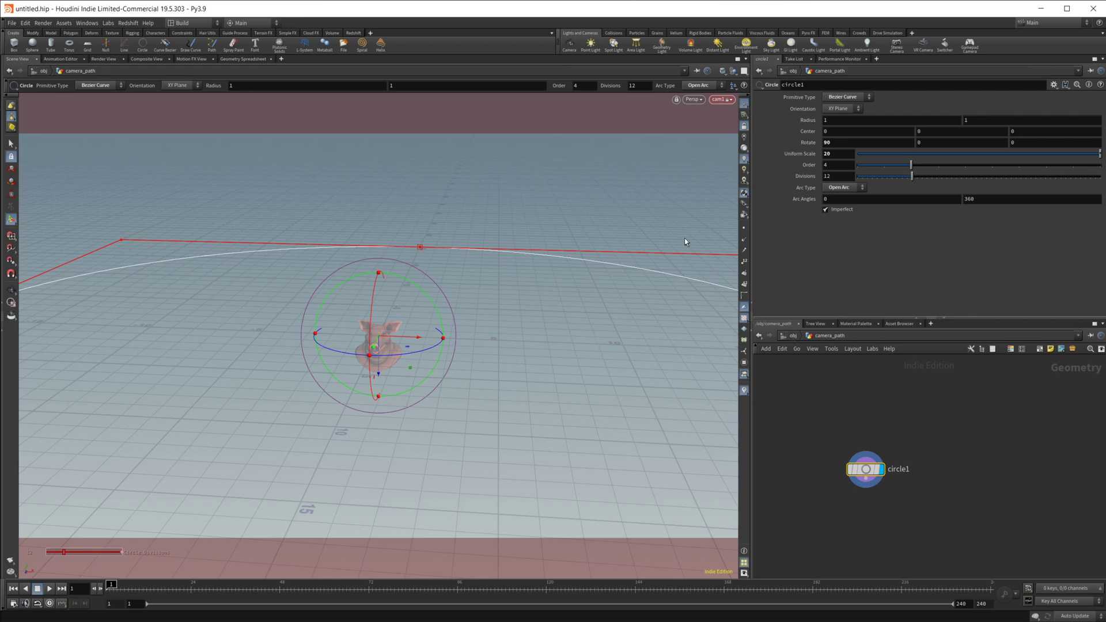
middle_click_drag(947, 121, 1101, 134)
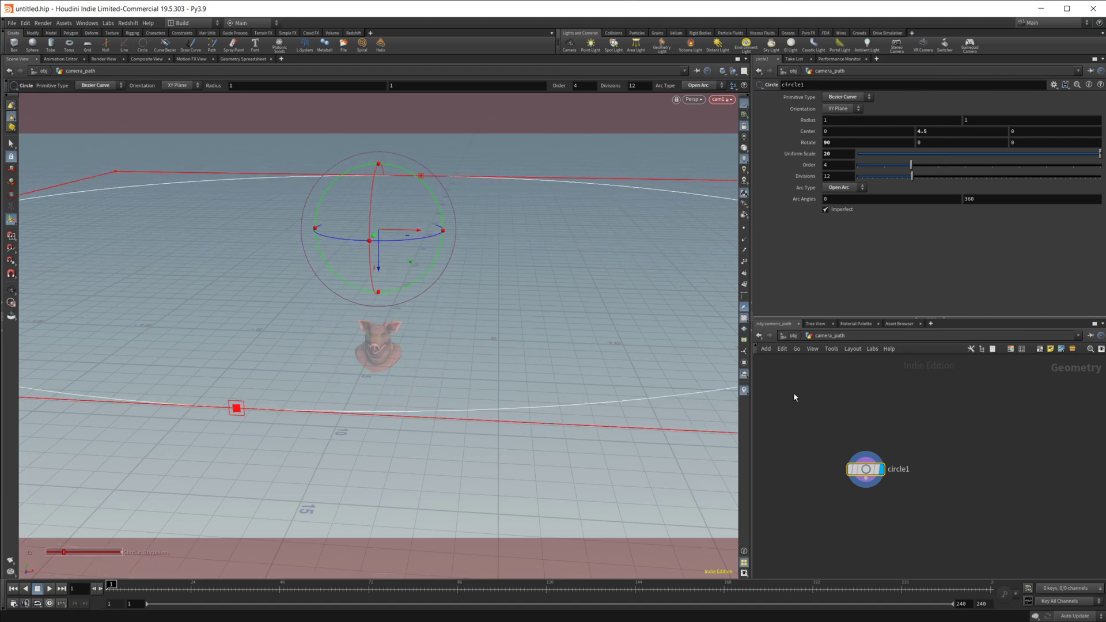
Step: In cam1's constraints network, insert a Follow Path node between getworldspace and constraintlookat1
left_click(793, 335)
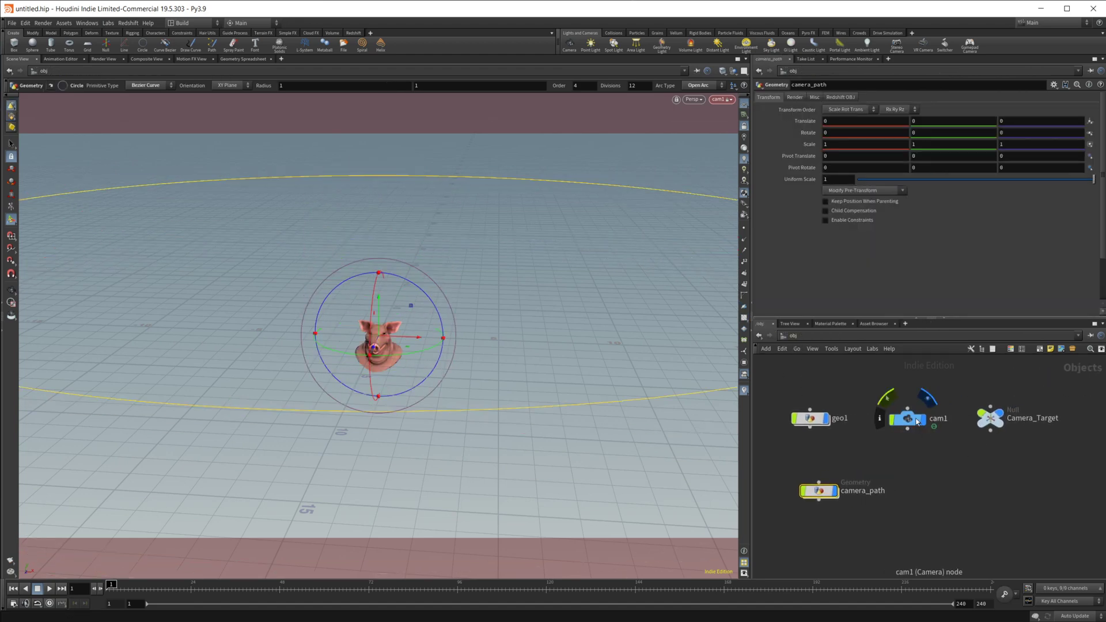
left_click(934, 427)
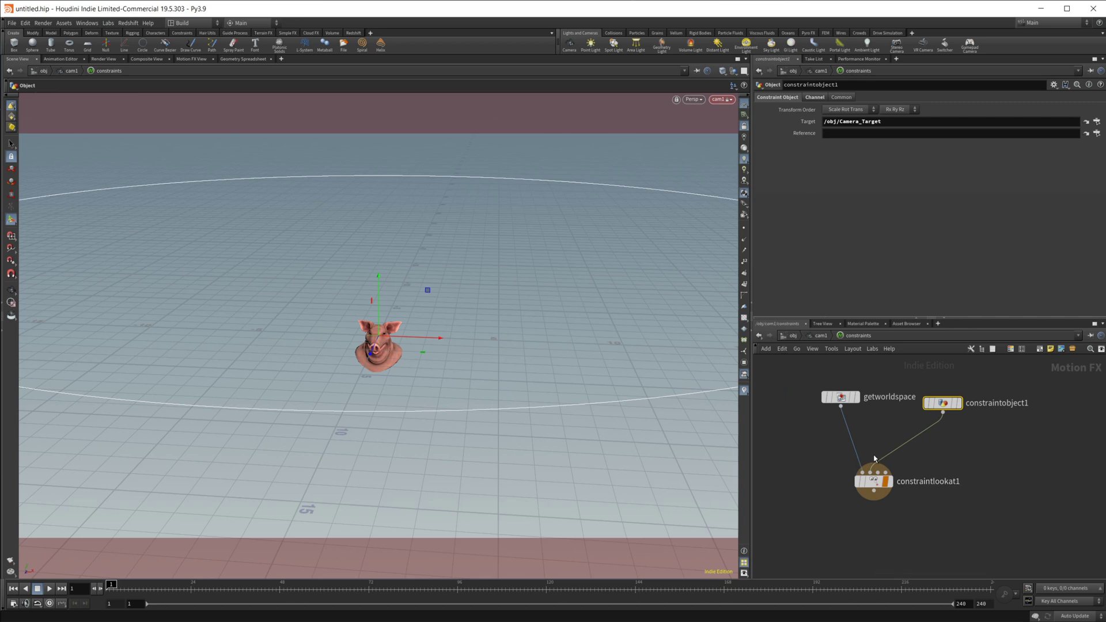
key("Tab")
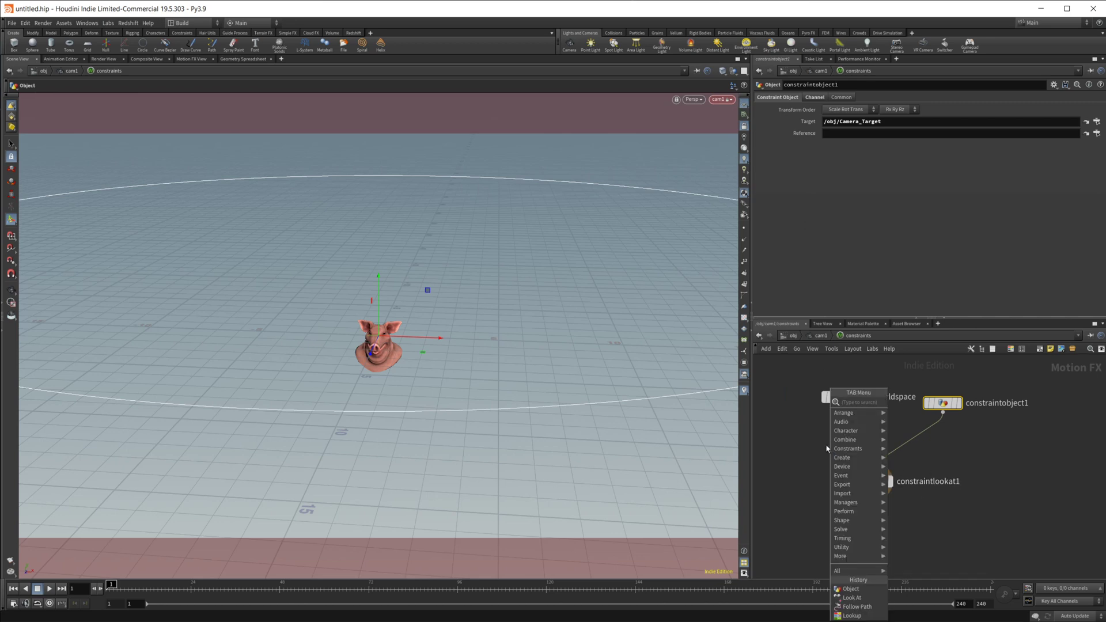
type("foll")
key("Return")
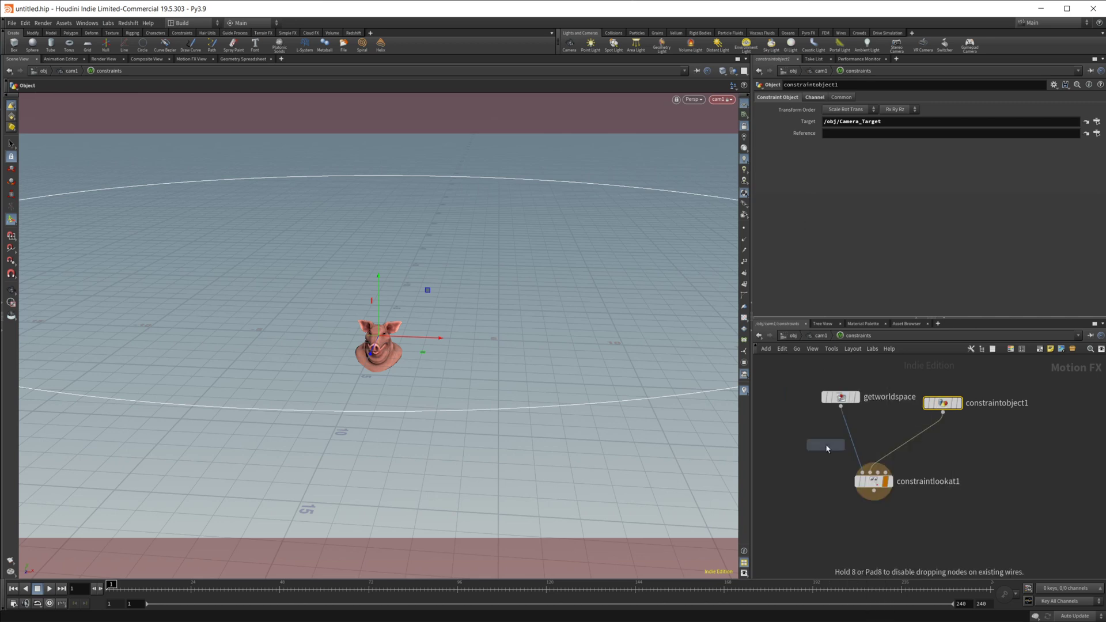
left_click(827, 447)
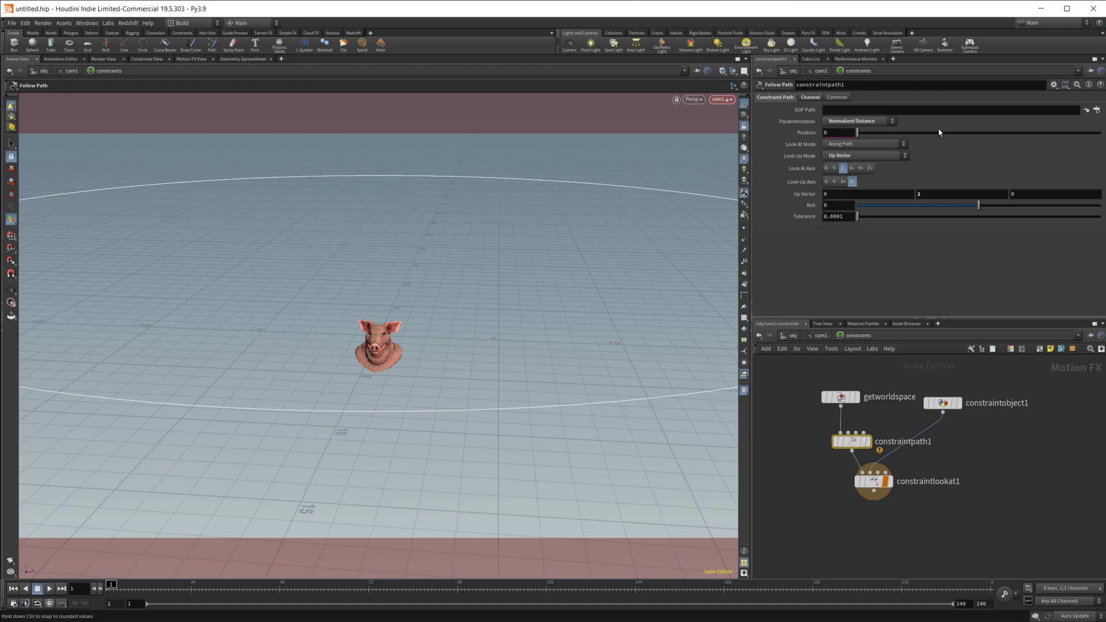
Step: Set the Follow Path constraint's SOP path to /obj/camera_path
left_click(1096, 110)
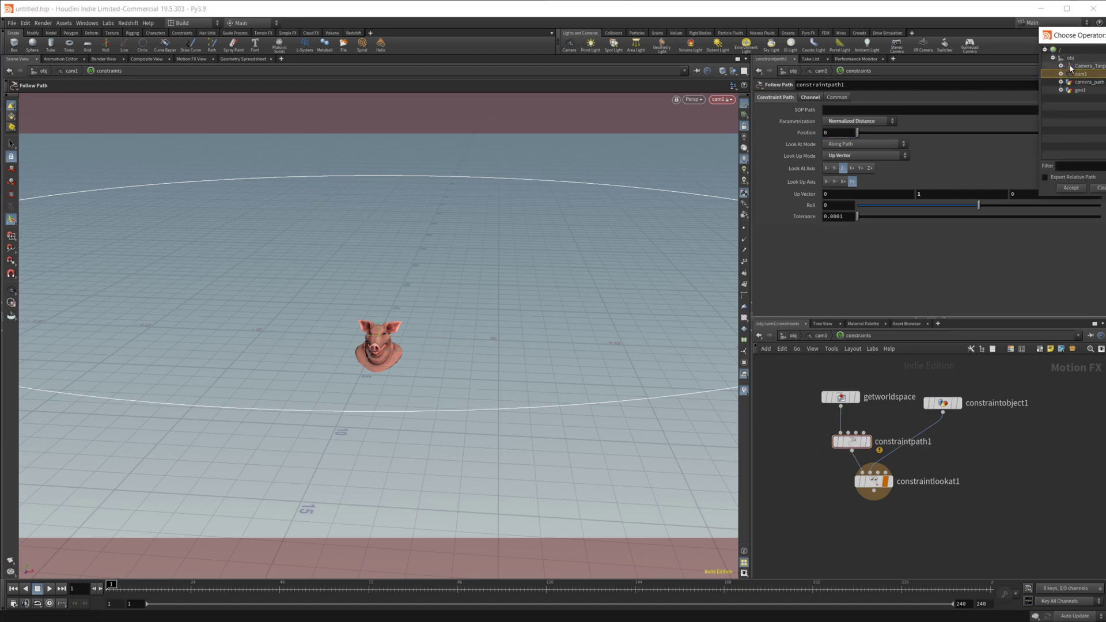
left_click(1084, 82)
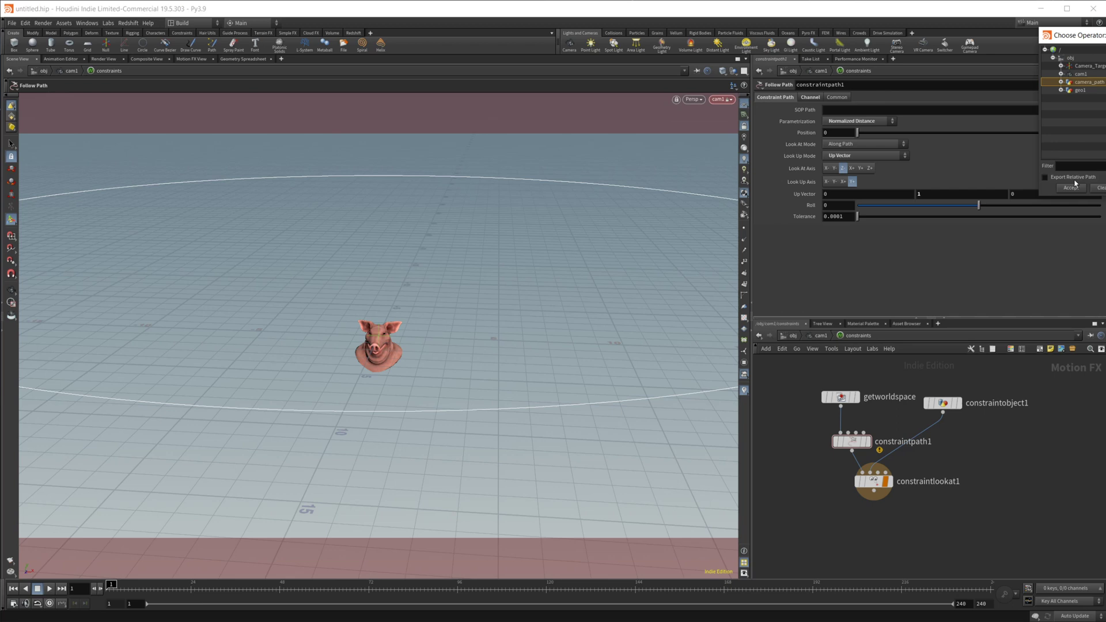
left_click(1071, 188)
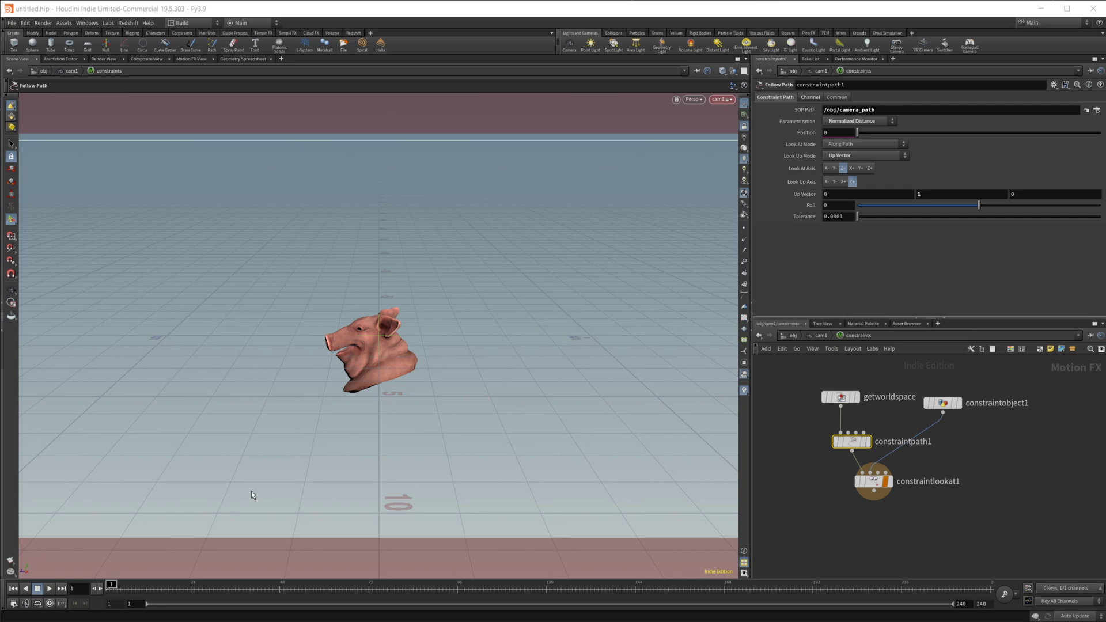
Step: Keyframe the Follow Path position at 0 on frame 1 and at 1 on frame 240
left_click(801, 136, "alt")
left_click_drag(733, 589, 992, 589)
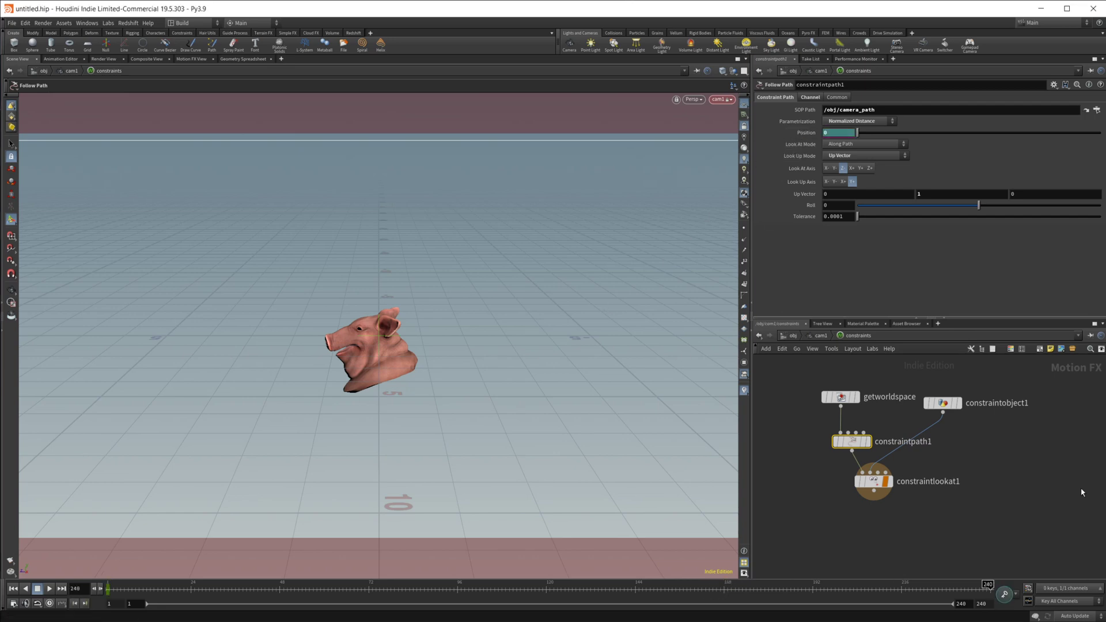
left_click_drag(879, 137, 1105, 133)
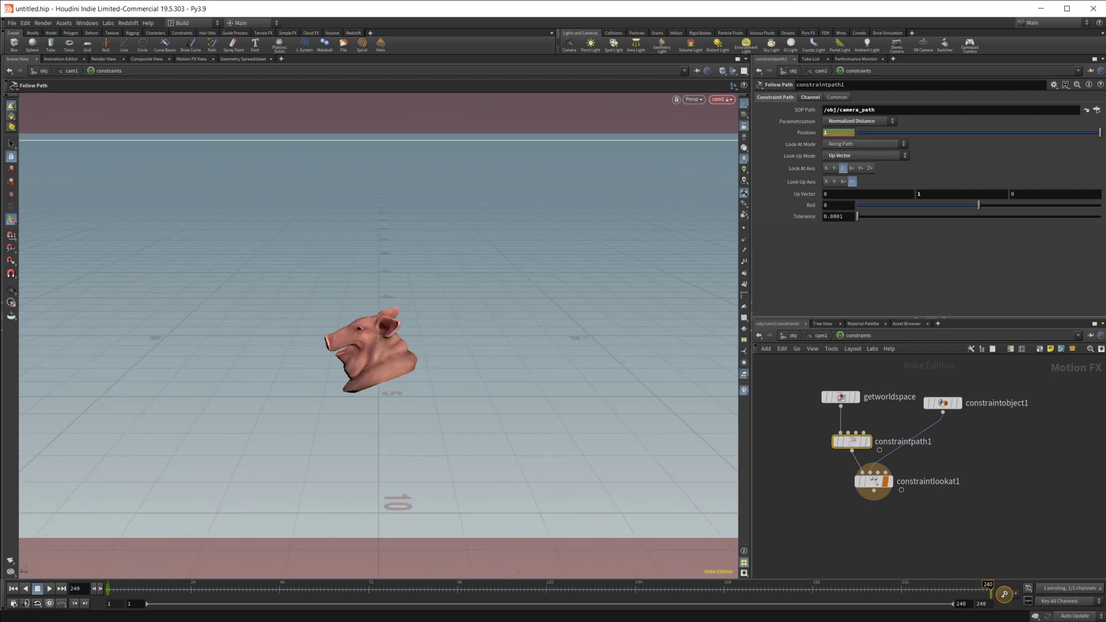
left_click(812, 133, "alt")
Step: Make the position animation curve linear between its two keyframes in the Animation Editor and return to the scene view
left_click(62, 59)
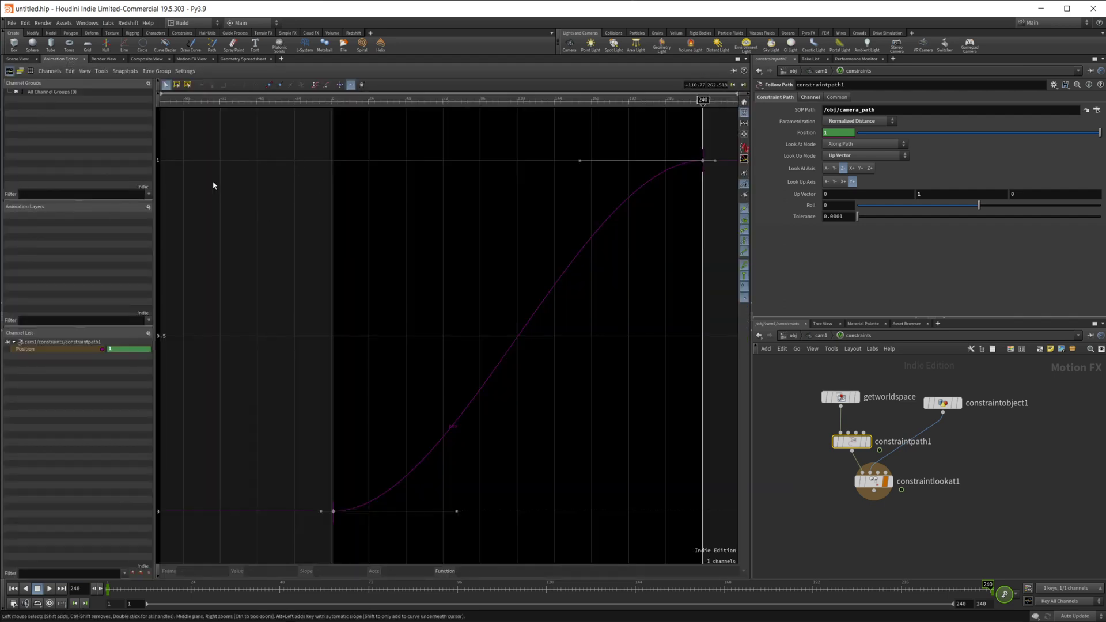
left_click_drag(211, 151, 718, 522)
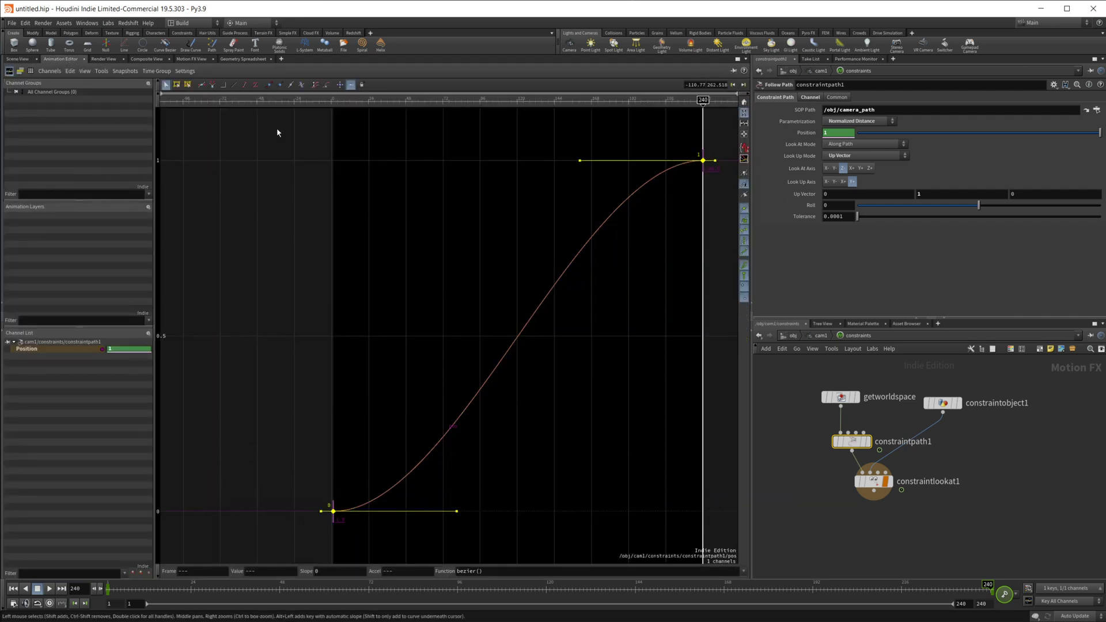
left_click(244, 84)
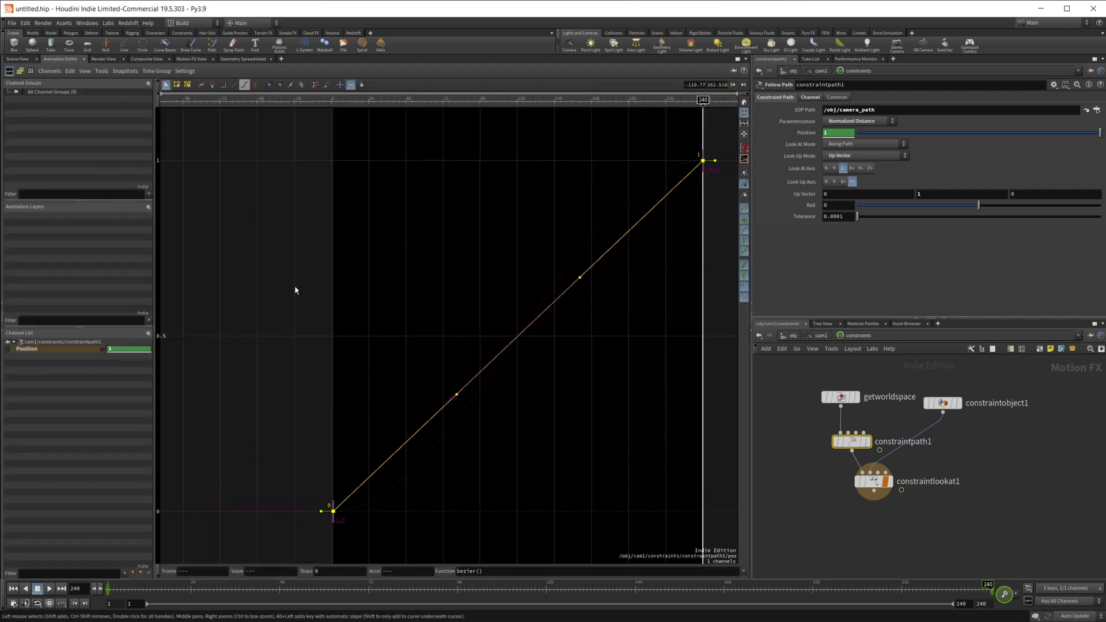
left_click(22, 58)
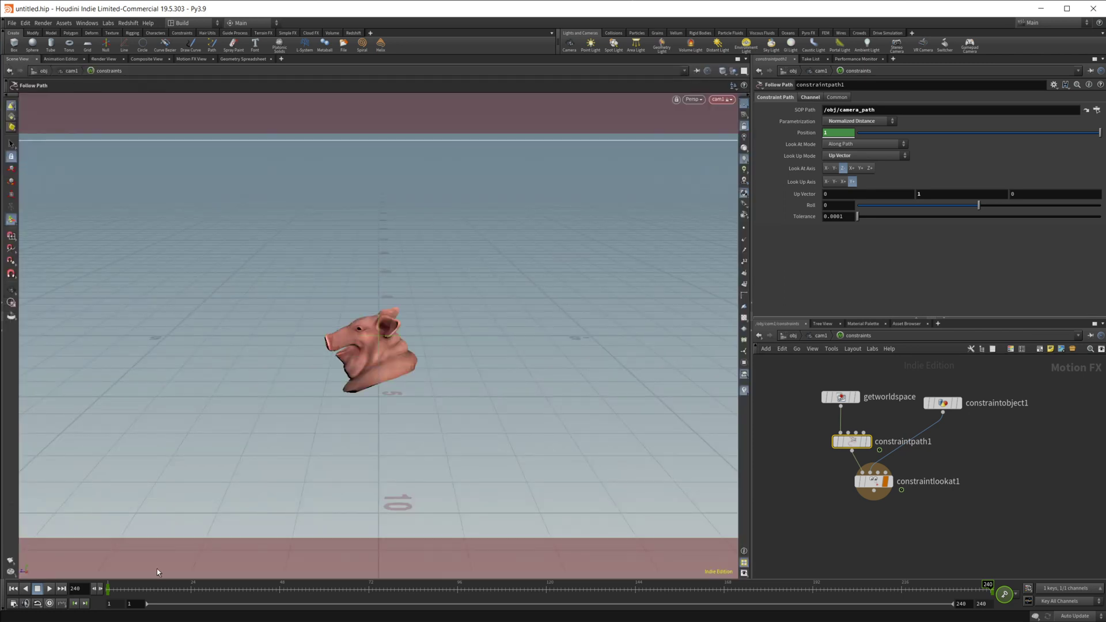
Step: Play the camera animation in real time and move the Camera_Target null upward during playback
left_click(49, 604)
left_click(49, 588)
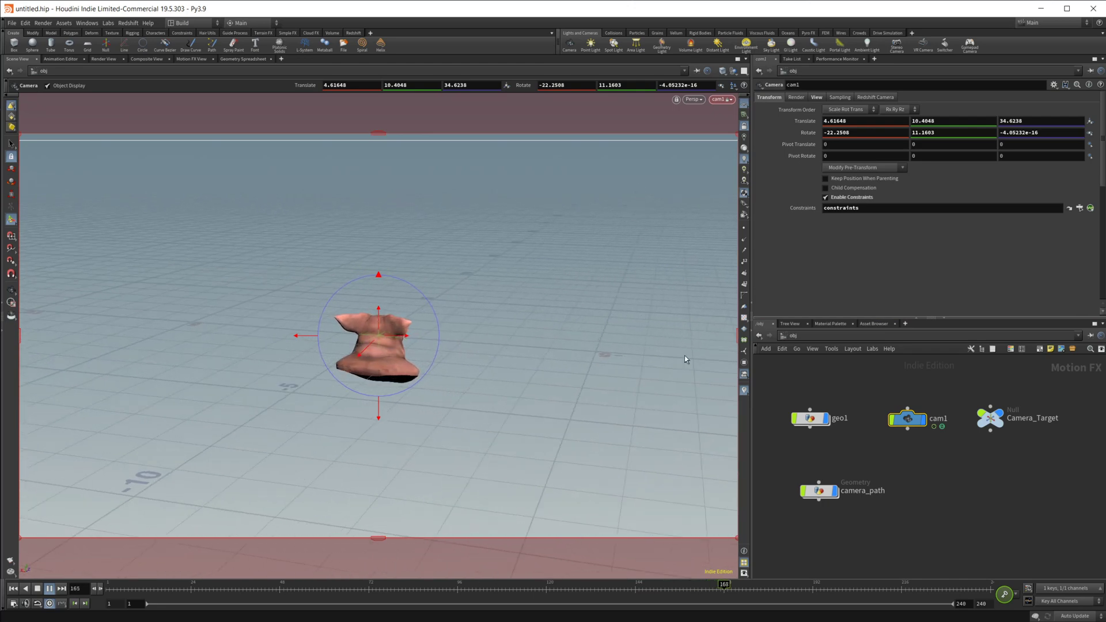
left_click(991, 419)
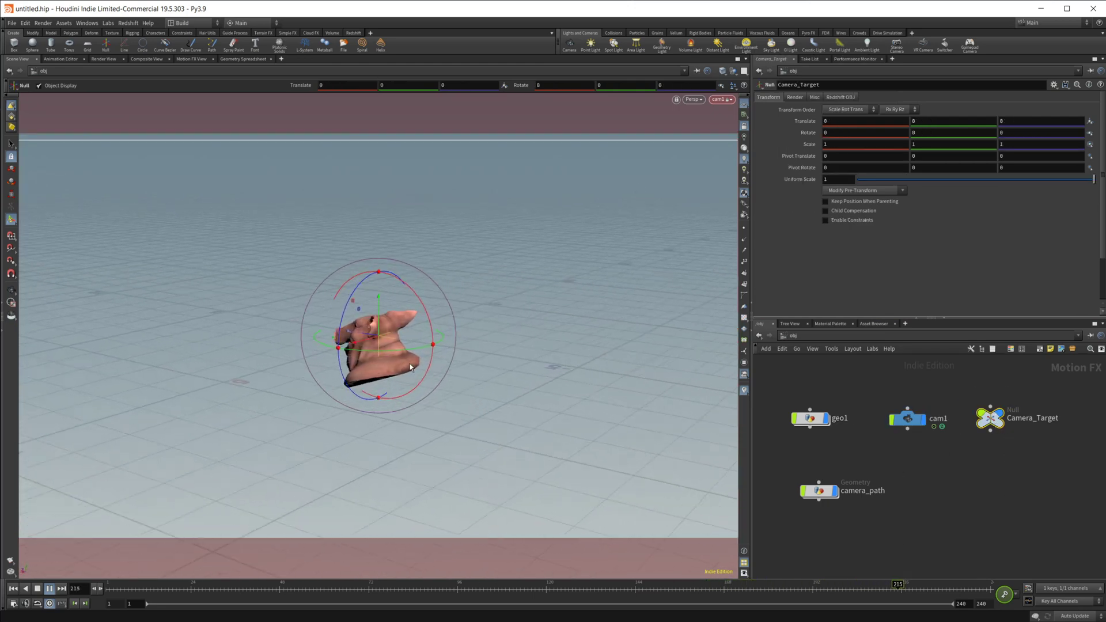
left_click_drag(379, 301, 416, 257)
key("r")
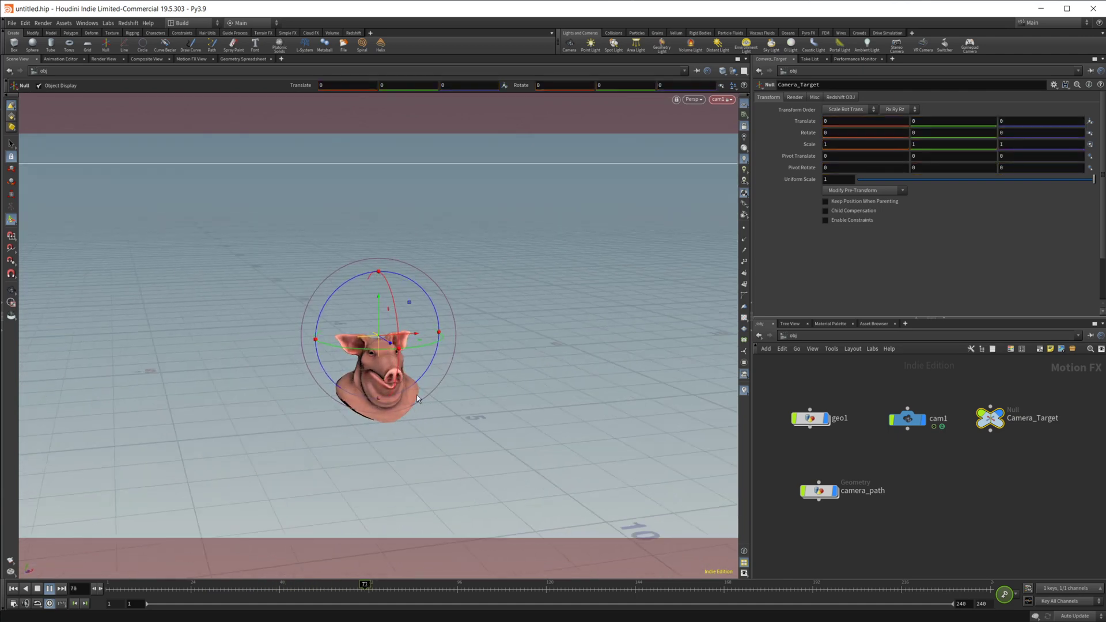